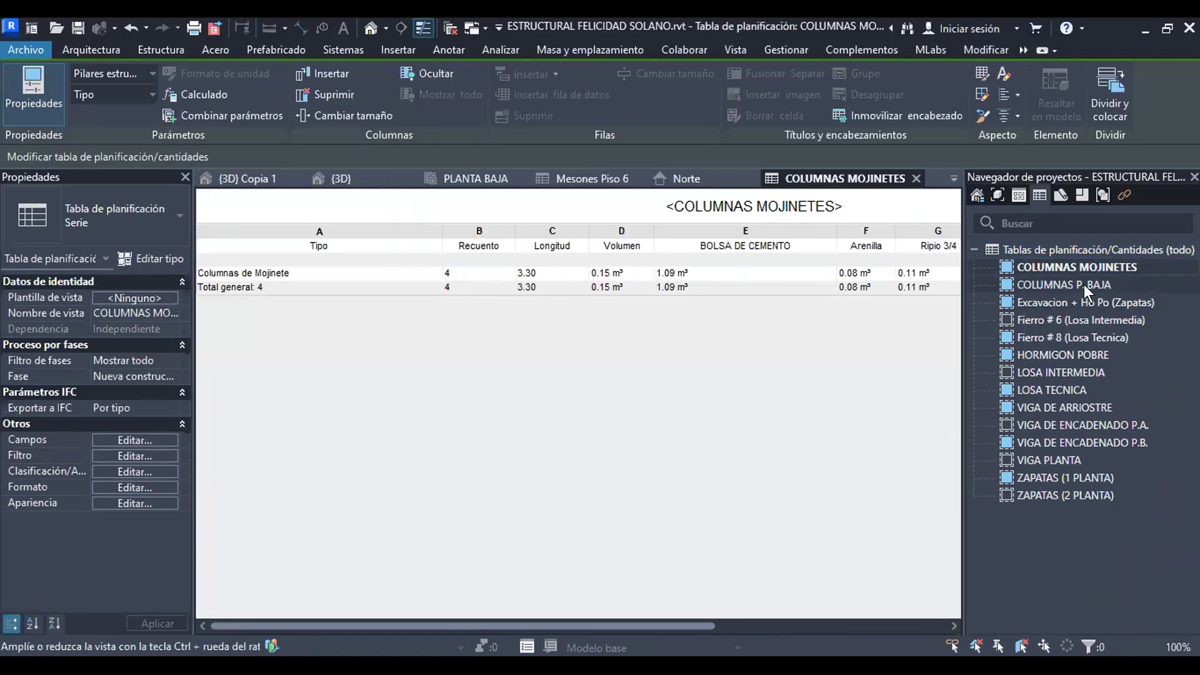
Open the Excavacion + Ho Po (Zapatas), Fierro # 8 (Losa Tecnica) and VIGA DE ARRIOSTRE schedules to view their quantities
click(1086, 303)
double_click(1086, 302)
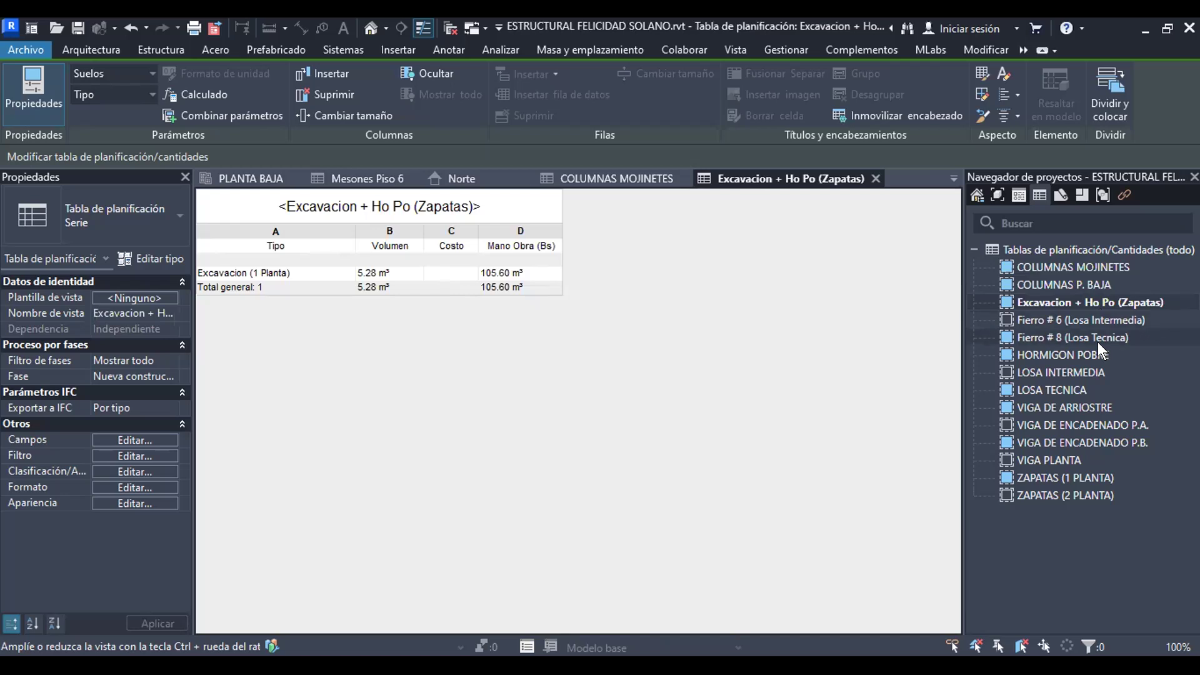
click(1077, 331)
double_click(1076, 335)
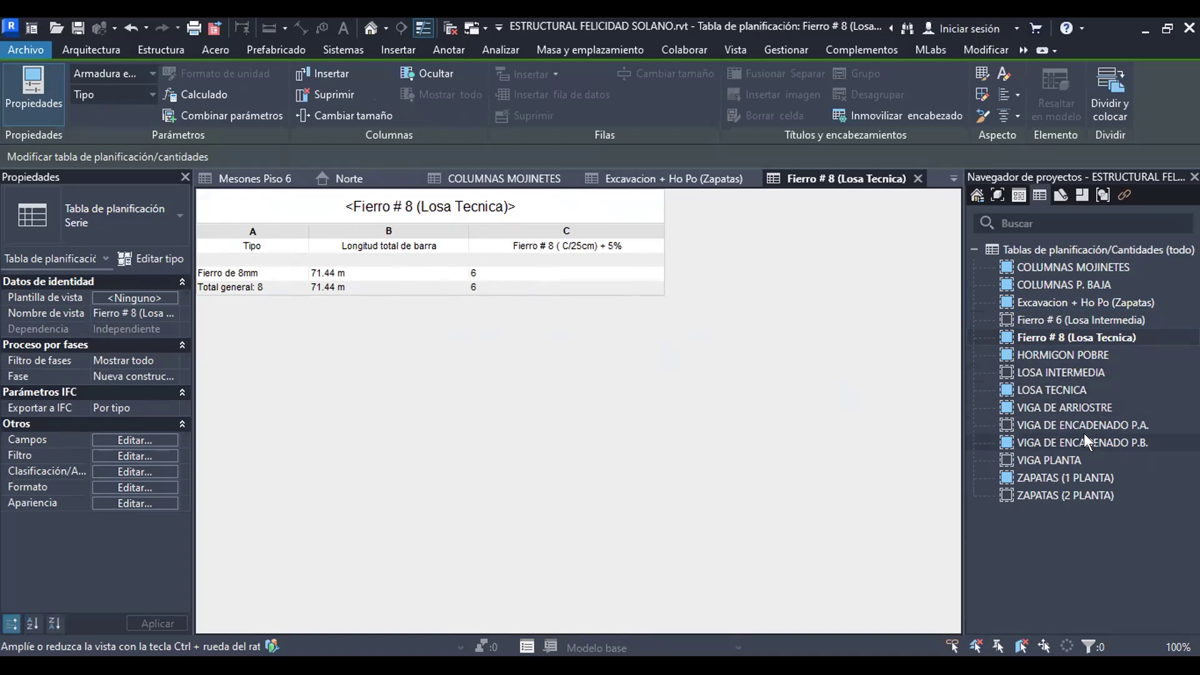
double_click(1086, 405)
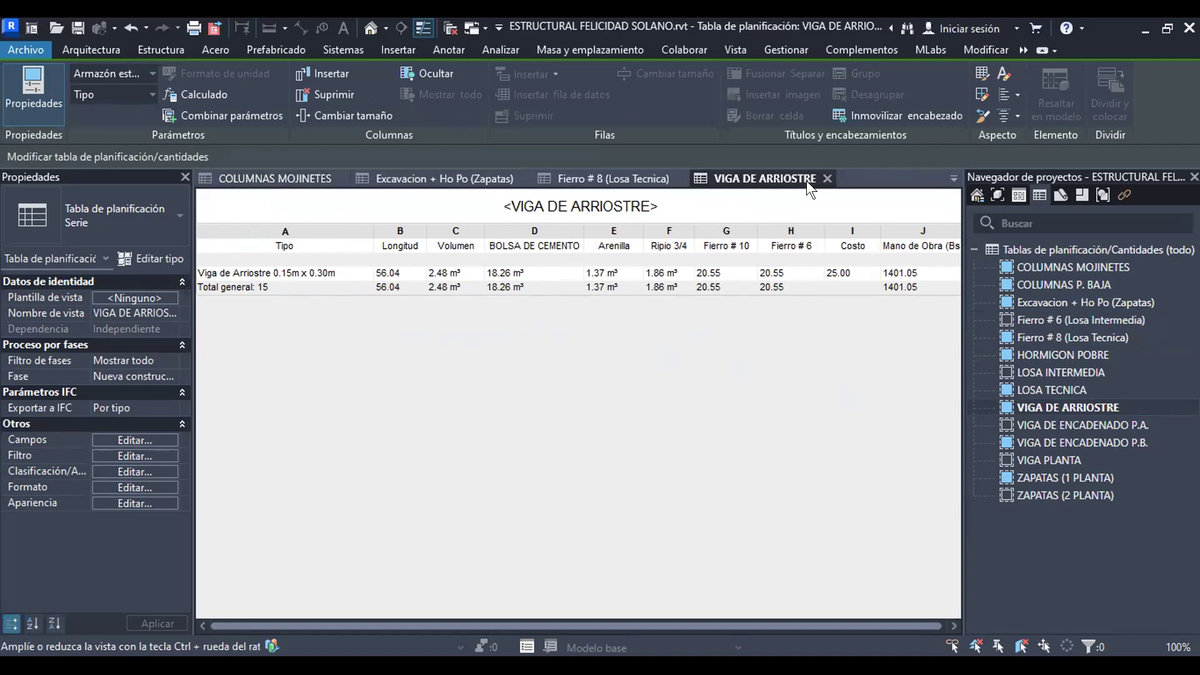
Show the {3D} Copia 1 view, dismiss the save reminder, and switch to the Mesones Piso 6 schedule
click(953, 178)
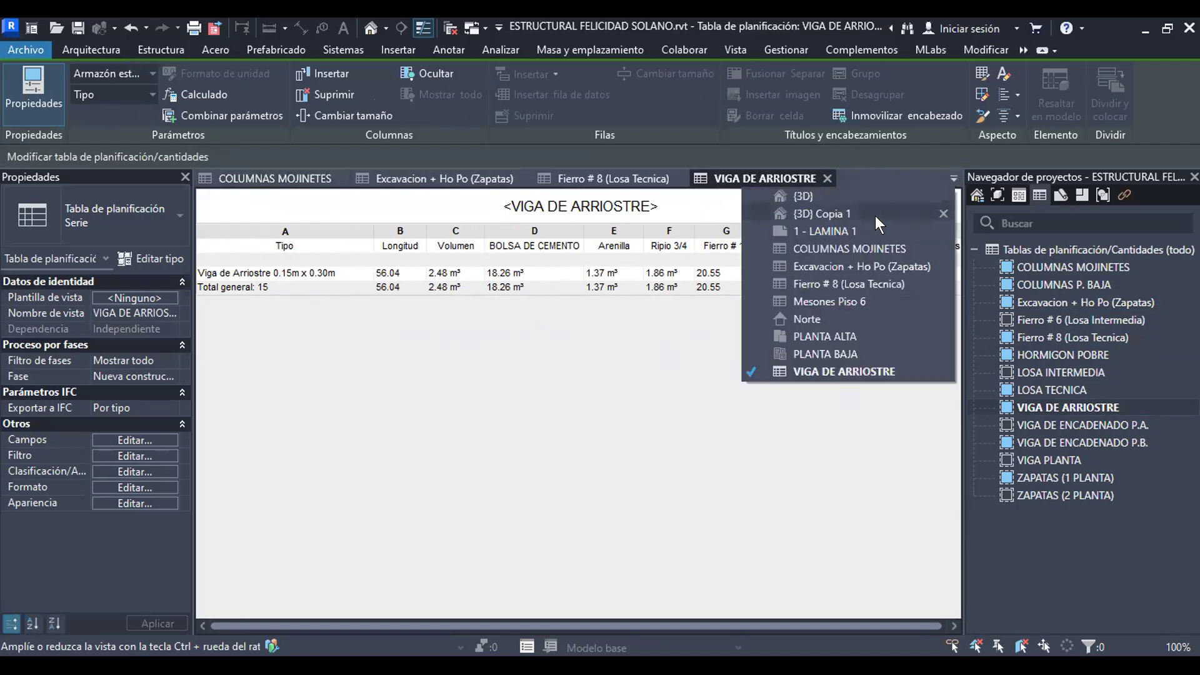
click(851, 213)
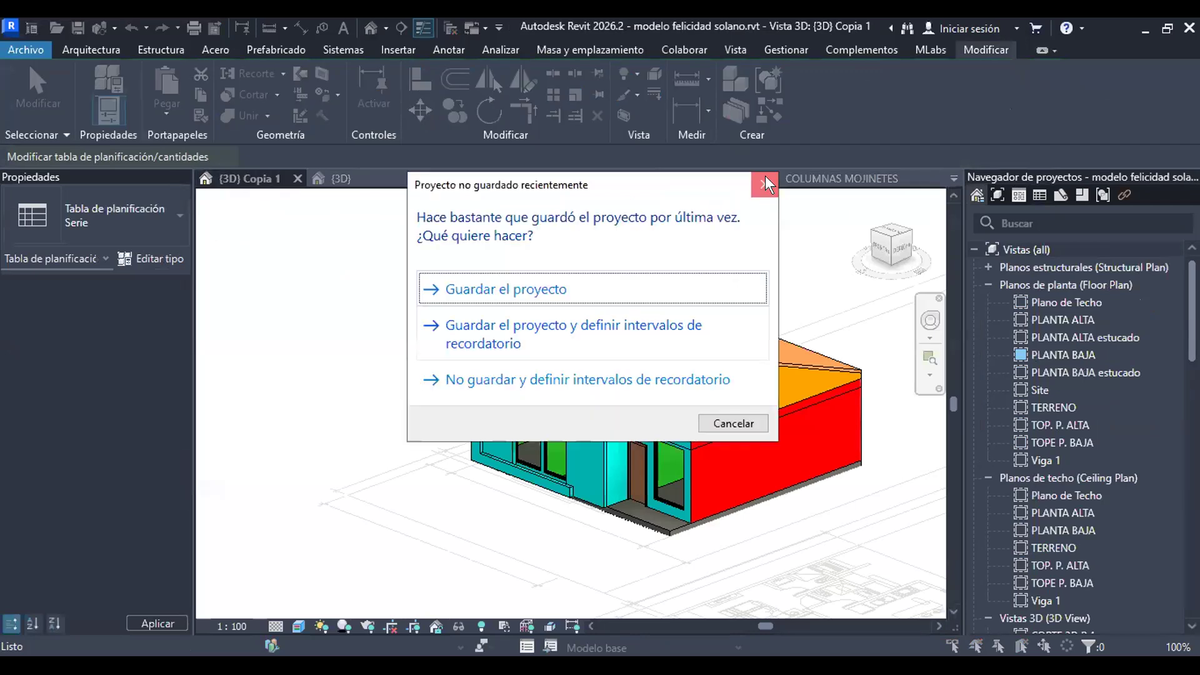
click(765, 178)
click(954, 179)
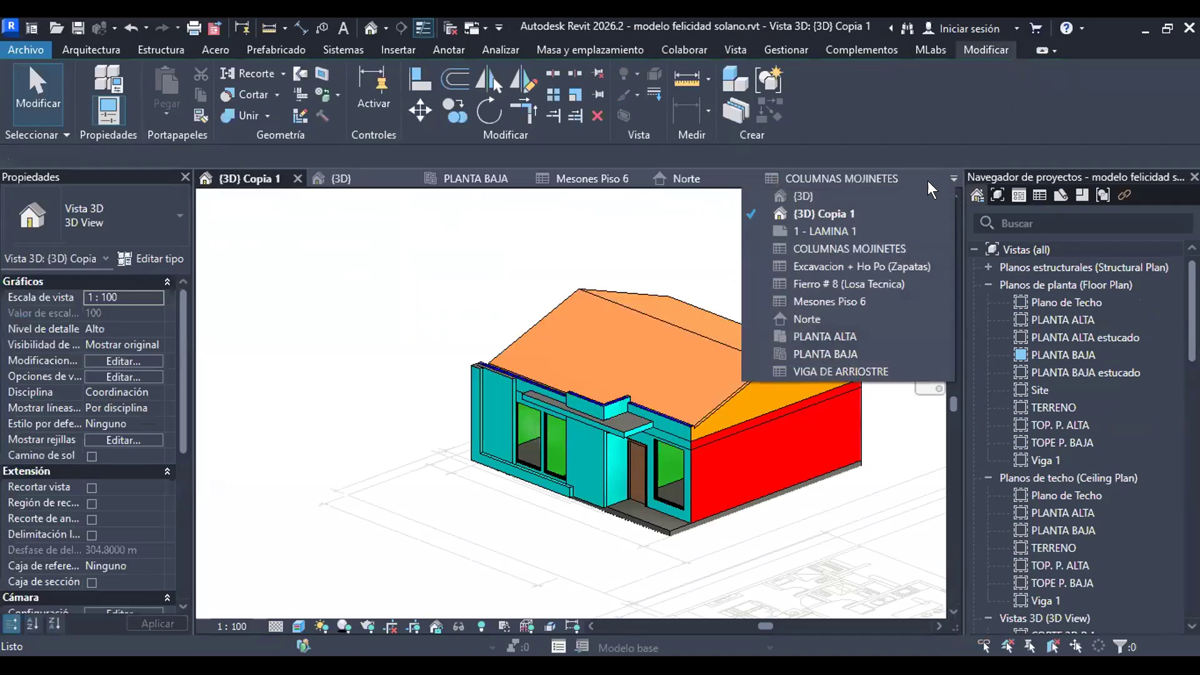
click(850, 303)
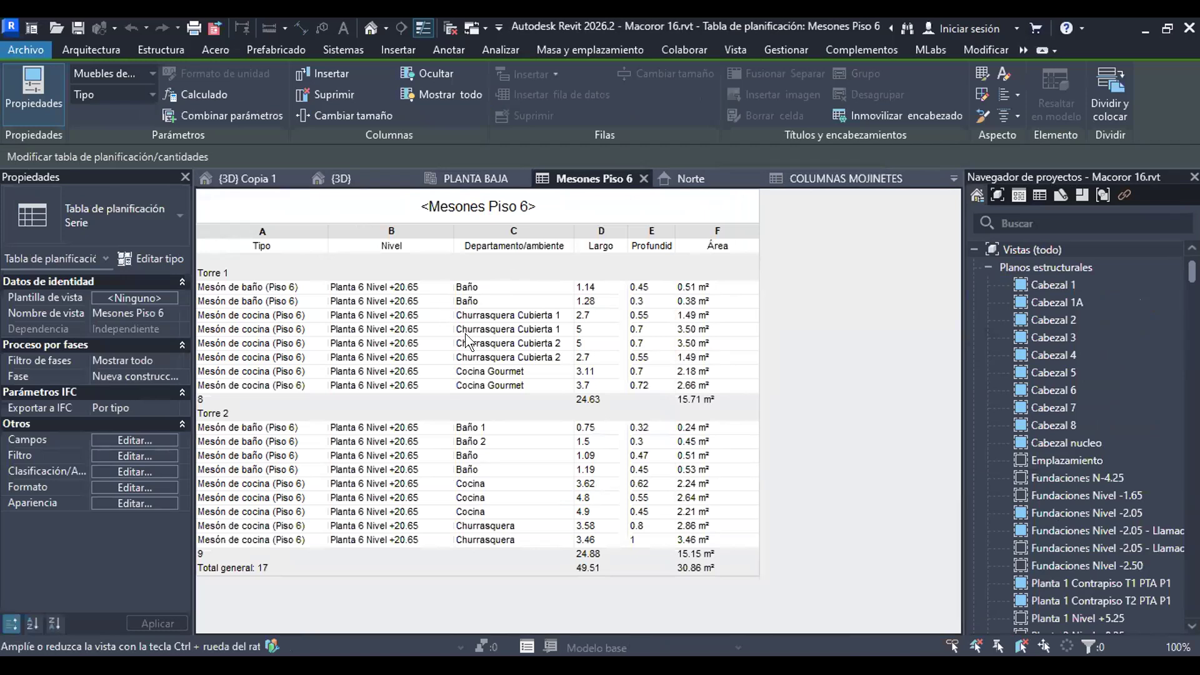
List the Macoror 16 project's schedules in the browser and open Contrapisos E to review its subfloor areas
scroll(1083, 364, down, 2)
click(1039, 195)
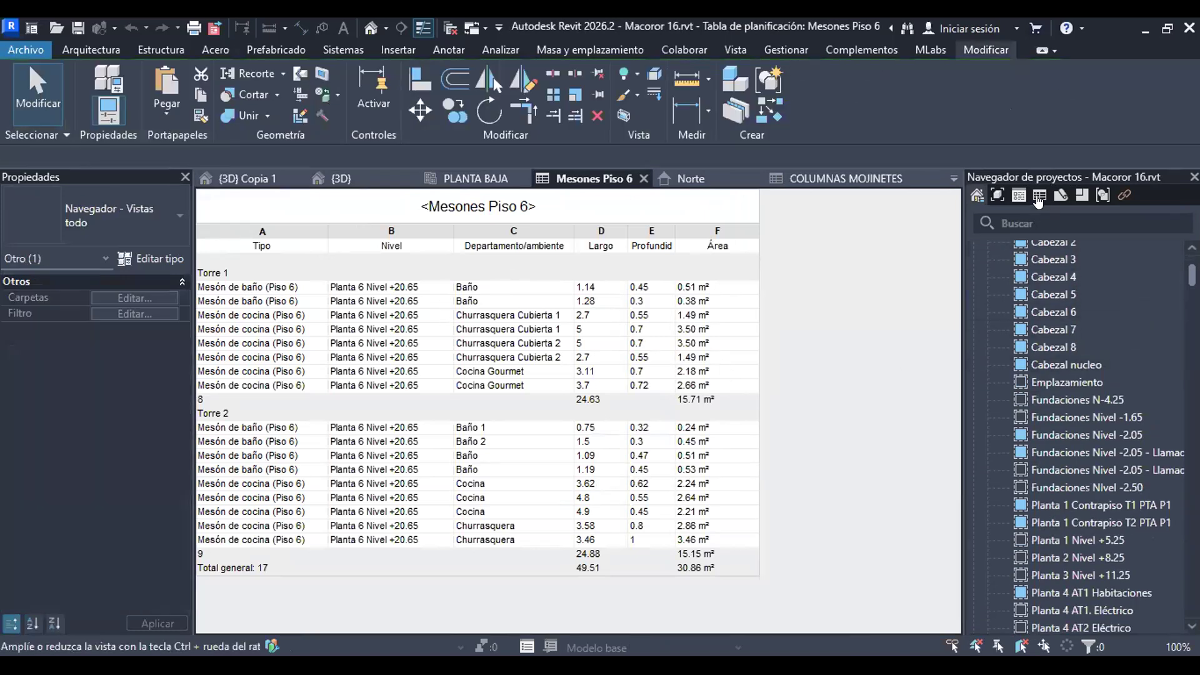
scroll(1099, 418, down, 7)
scroll(1069, 412, up, 3)
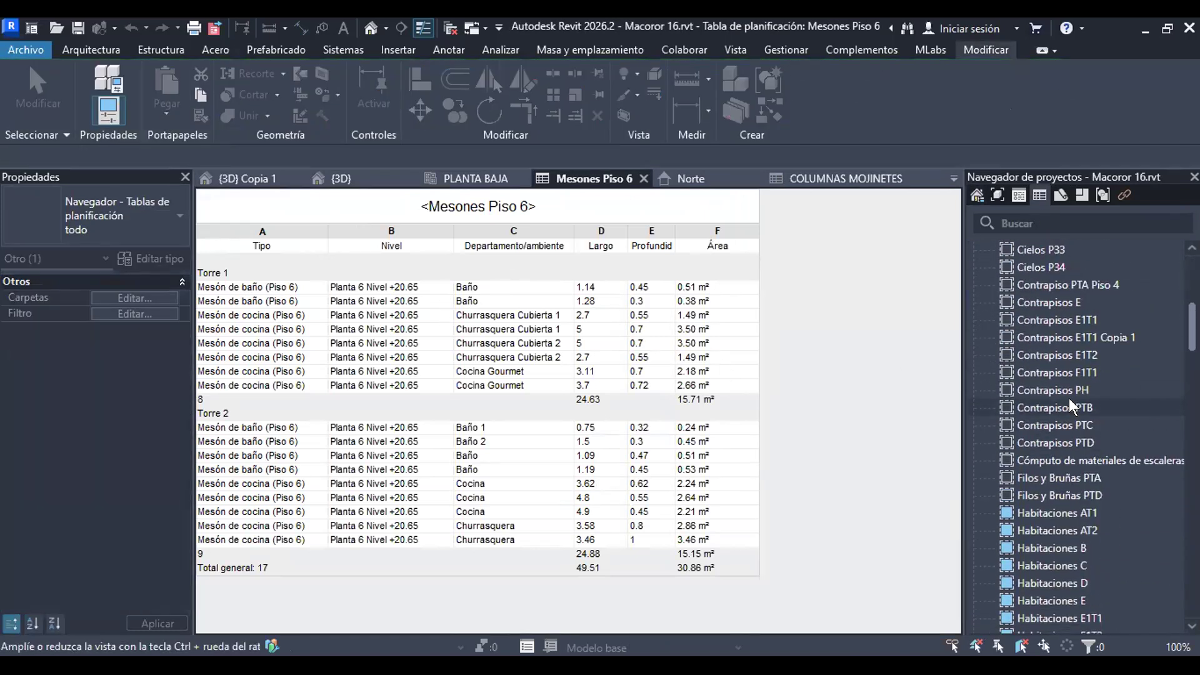
click(1062, 357)
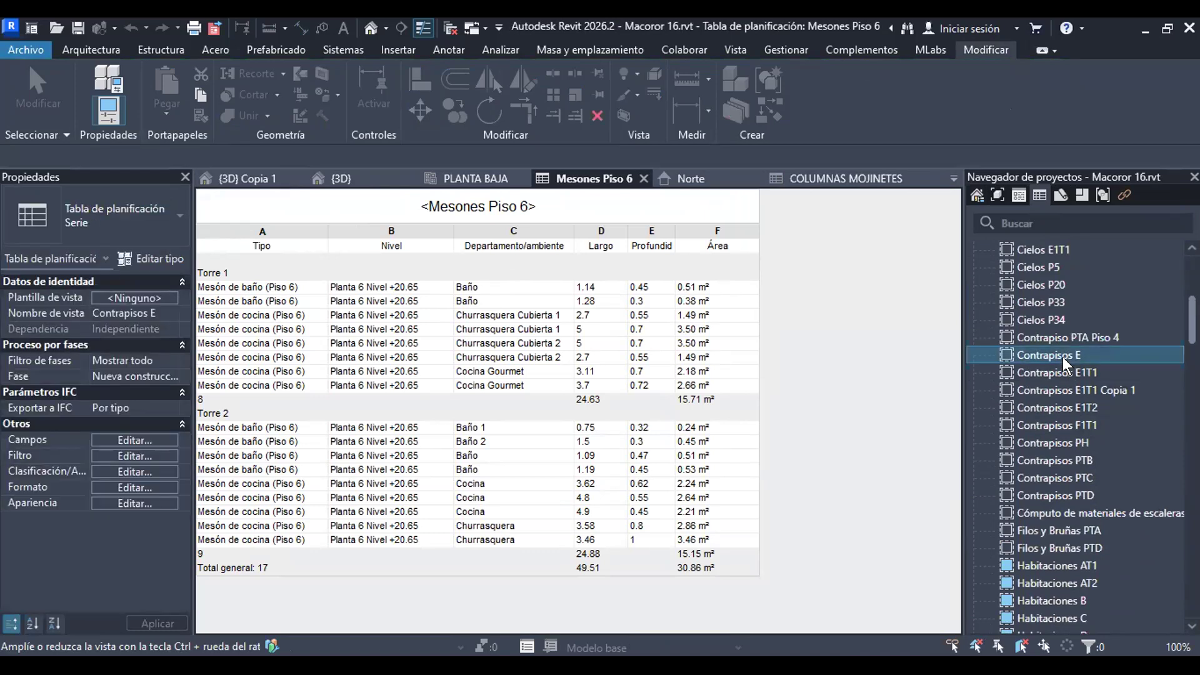
double_click(1062, 354)
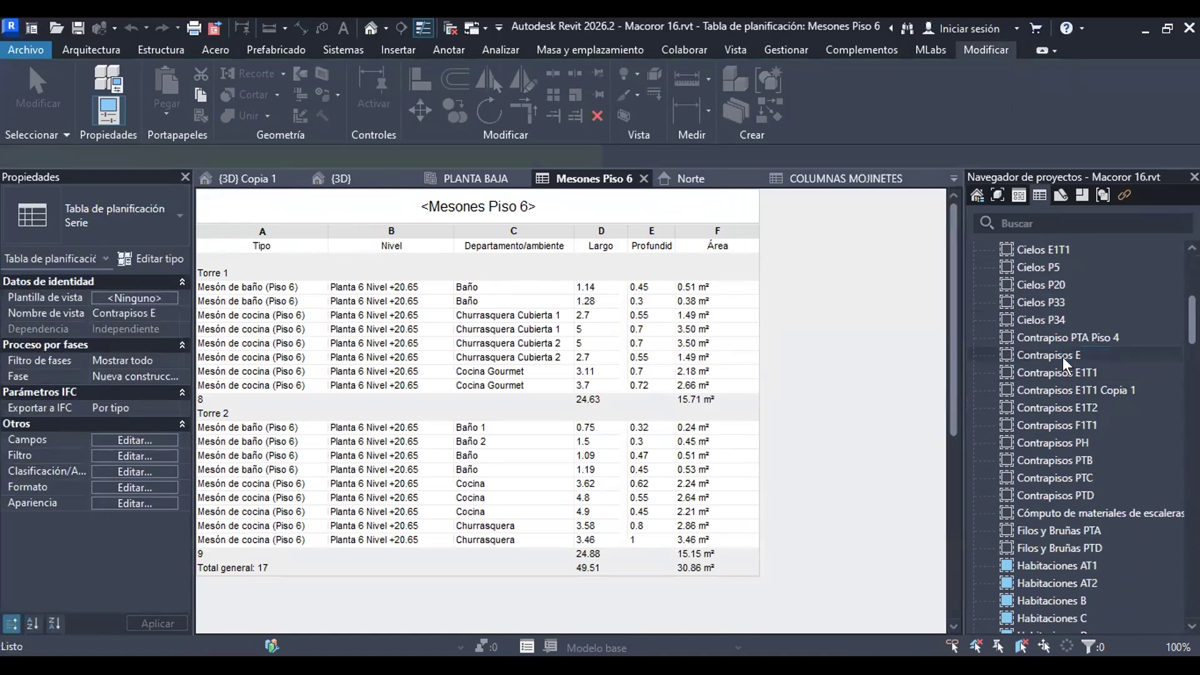
scroll(534, 381, down, 5)
scroll(274, 358, up, 4)
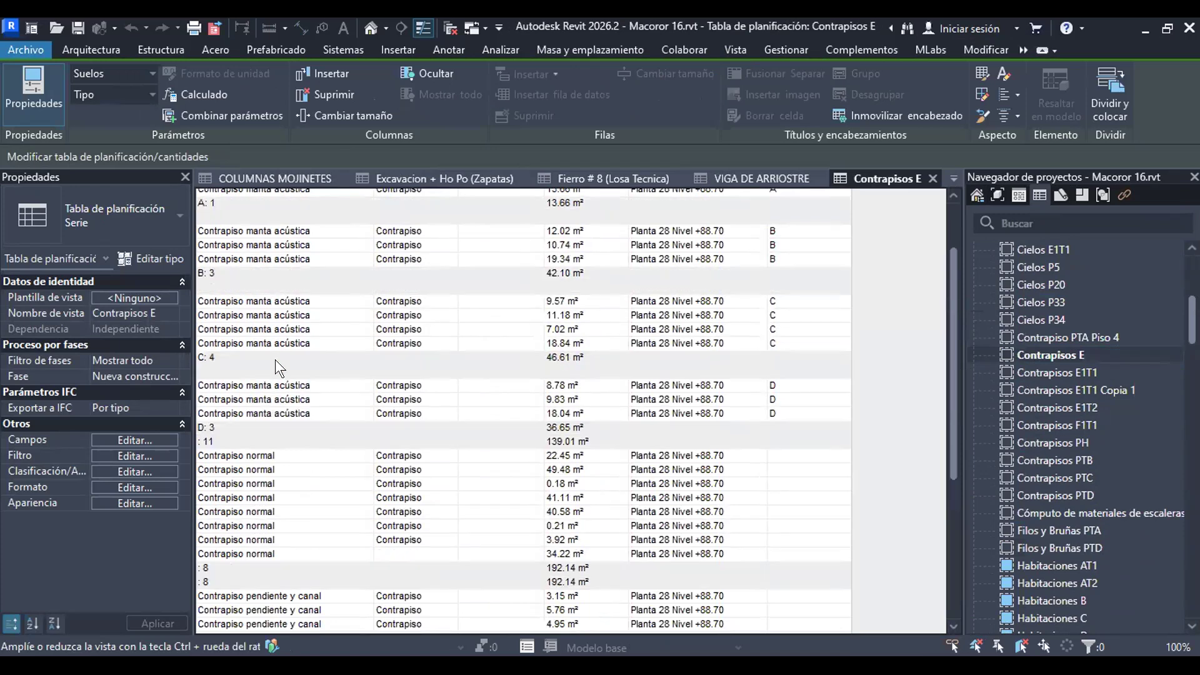
scroll(1061, 305, up, 1)
Open the Cielos E schedule and review its ceiling types, areas and perimeters
scroll(1062, 304, up, 2)
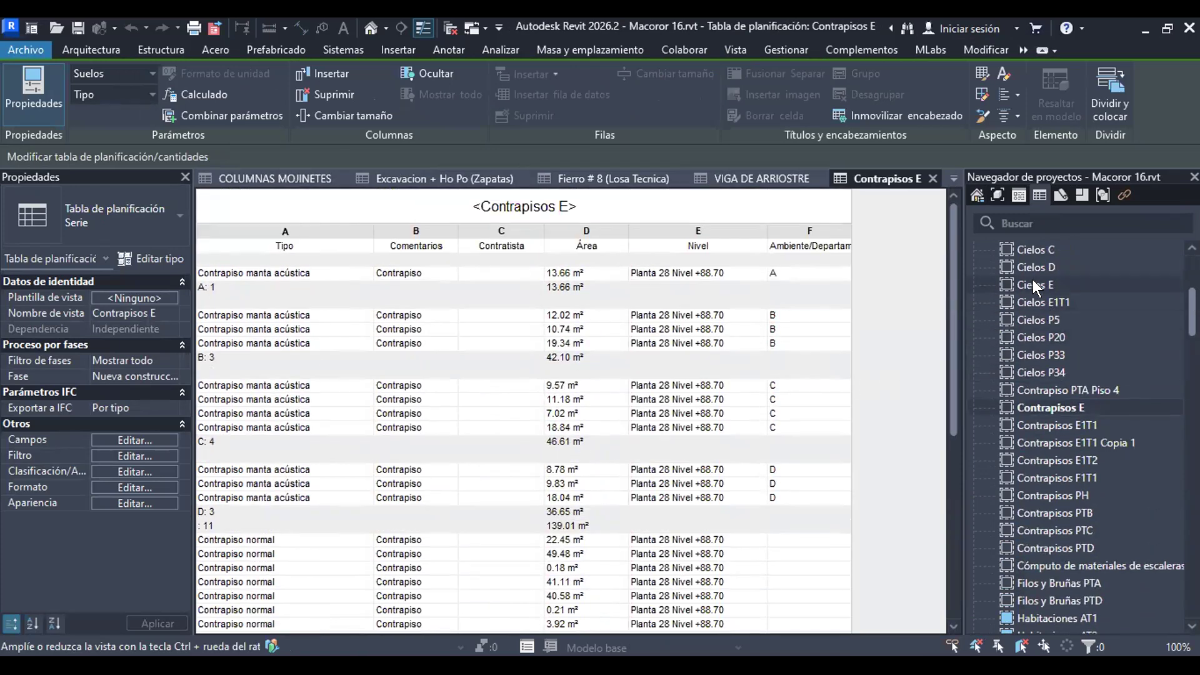
click(1032, 282)
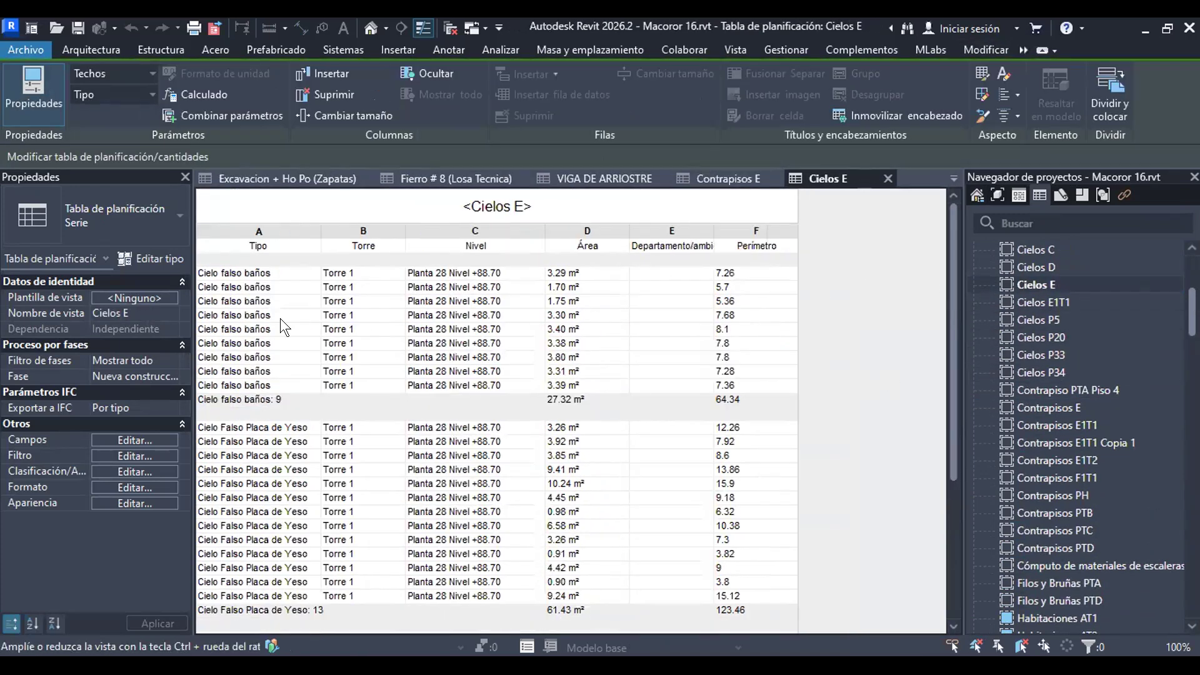
scroll(282, 322, down, 3)
scroll(267, 262, up, 1)
scroll(268, 404, down, 5)
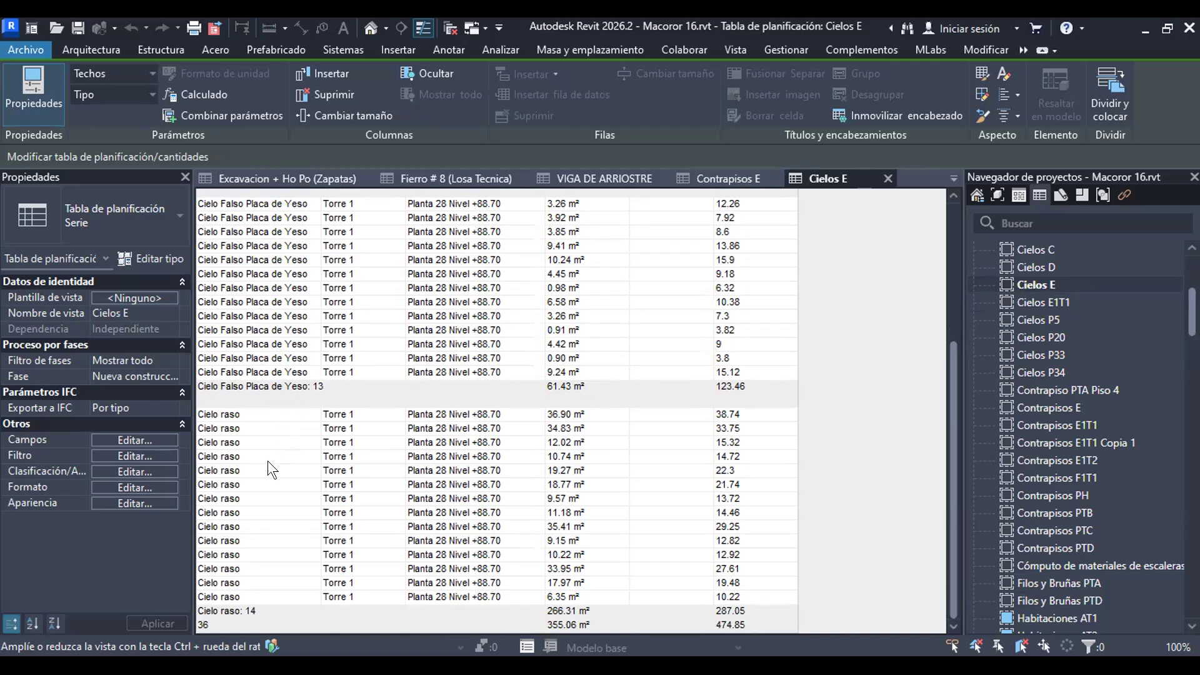
Open the Habitaciones FT2 schedule and review its rooms and their base and floor finishes
scroll(1111, 428, down, 6)
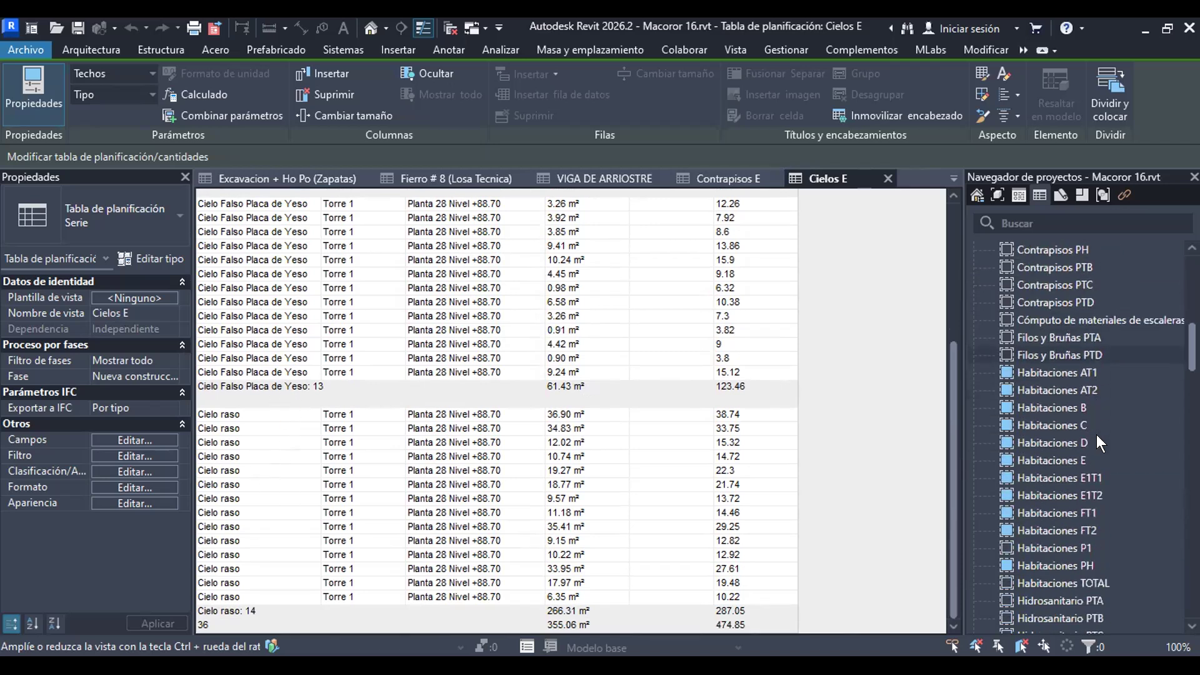
click(1057, 442)
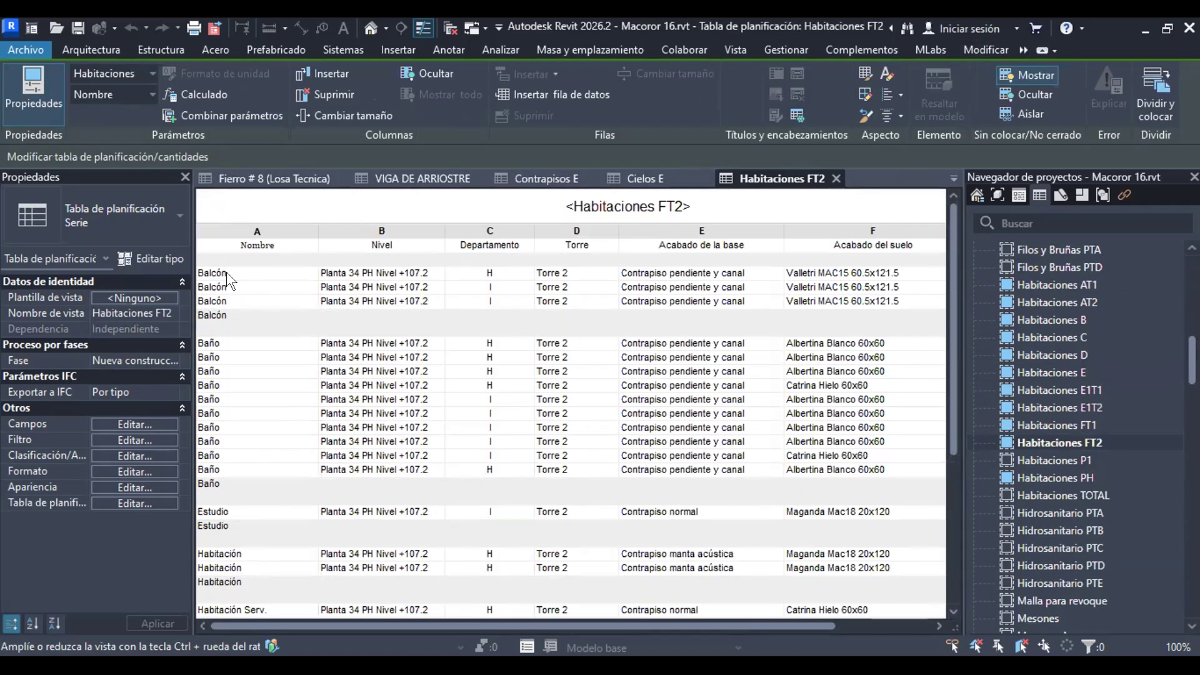
scroll(240, 355, down, 6)
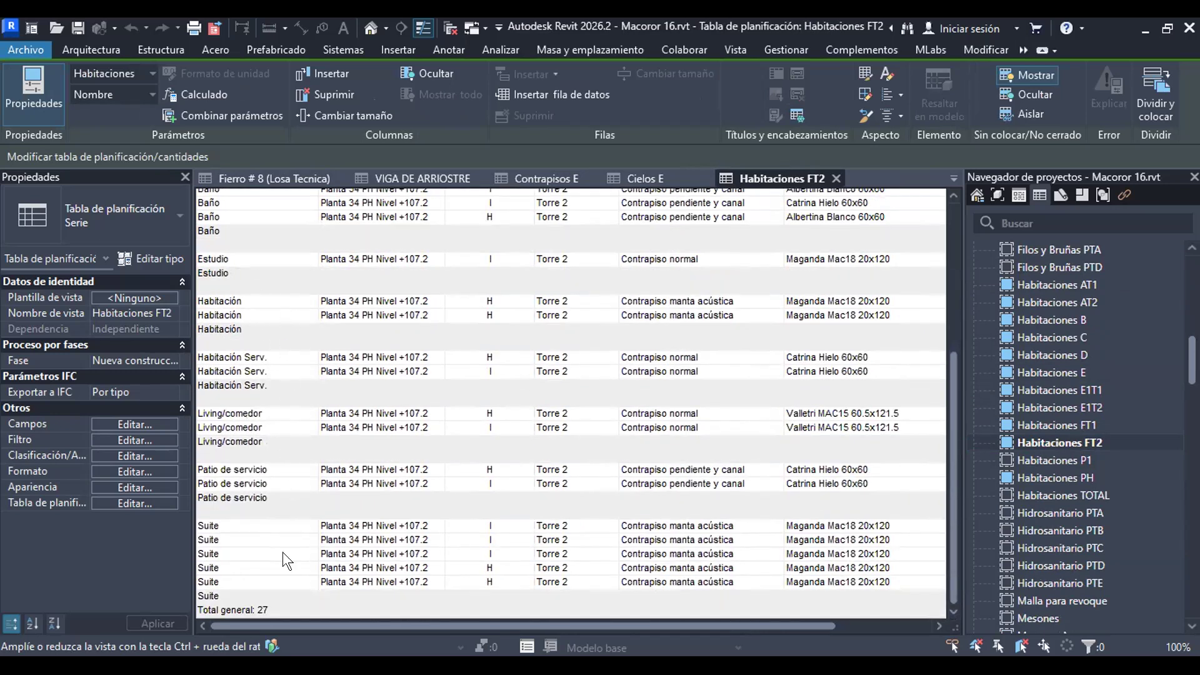
Open the Hidrosanitario PTA schedule and look through its equipment and fixture groups down to the sinks
scroll(1112, 470, down, 5)
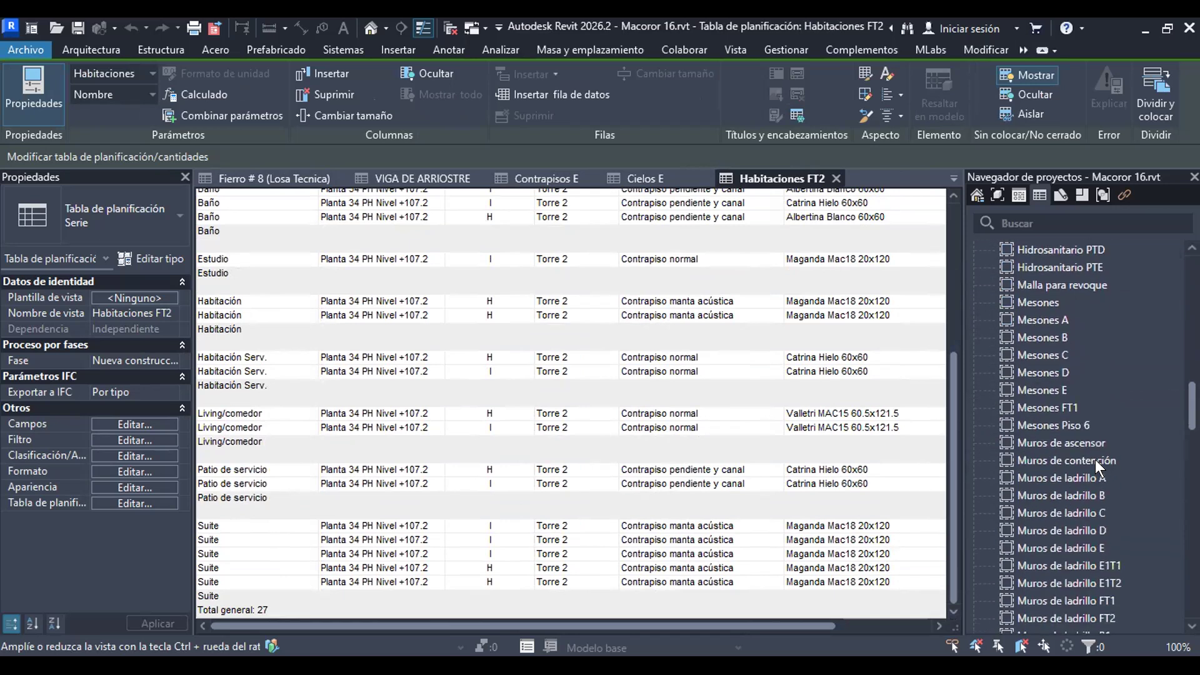
scroll(1072, 426, up, 3)
click(1071, 285)
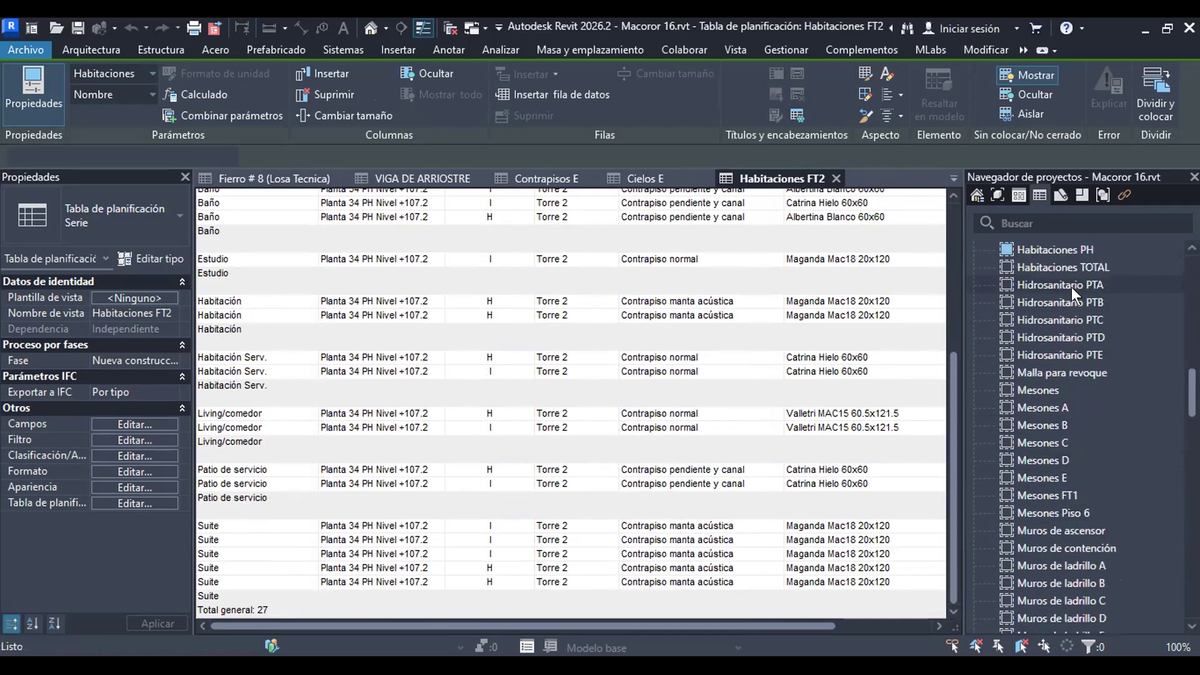
double_click(1071, 287)
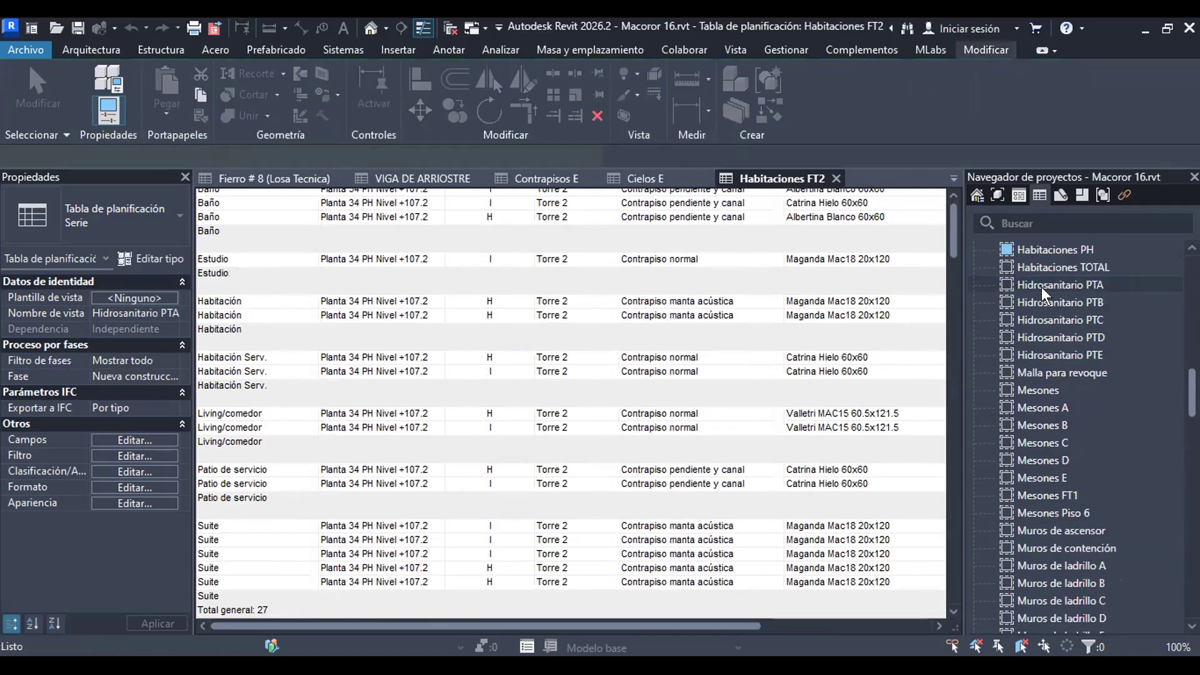
scroll(247, 308, down, 10)
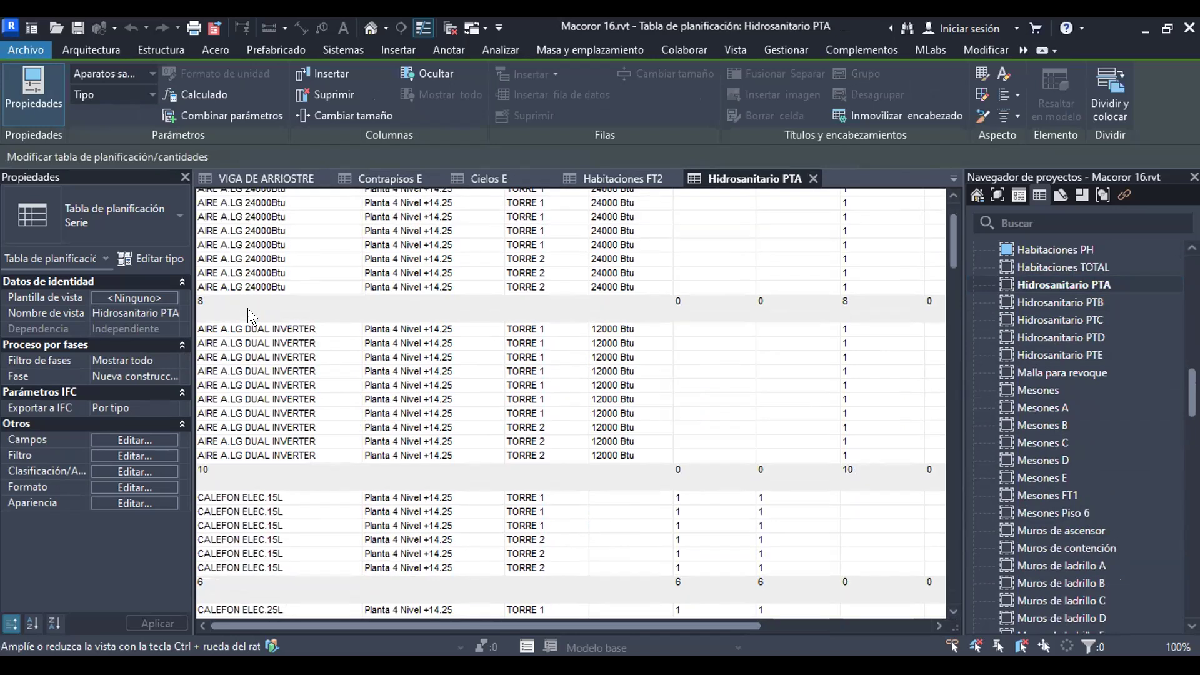
scroll(288, 361, down, 7)
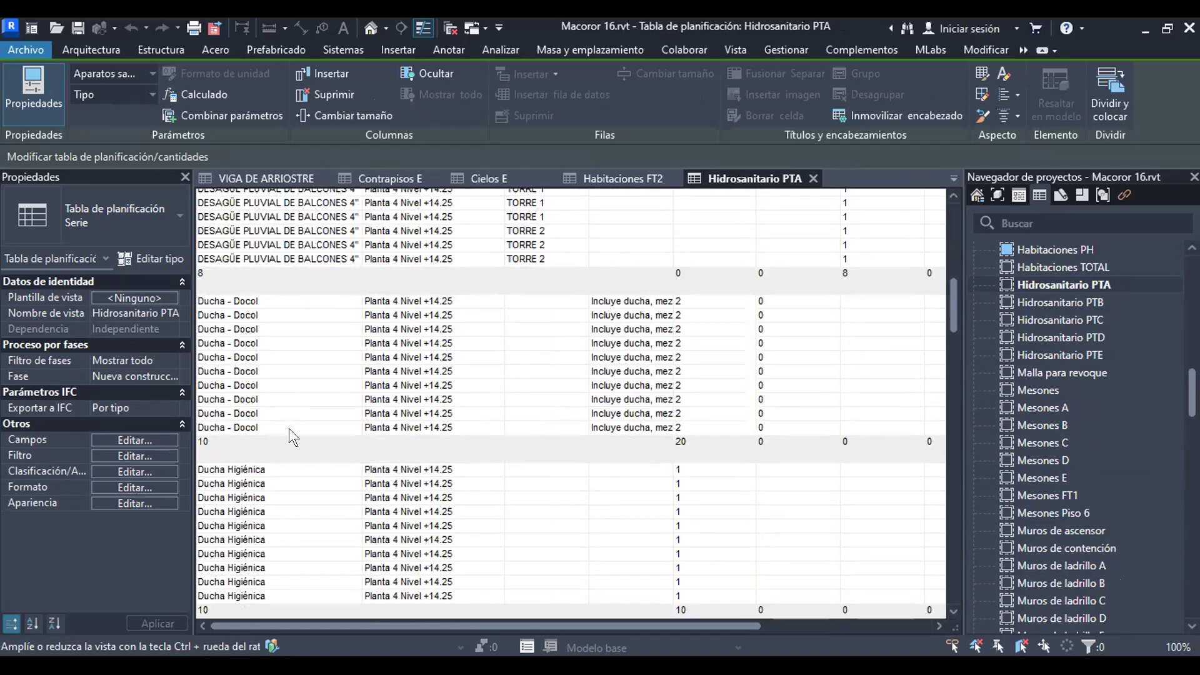
scroll(296, 370, down, 10)
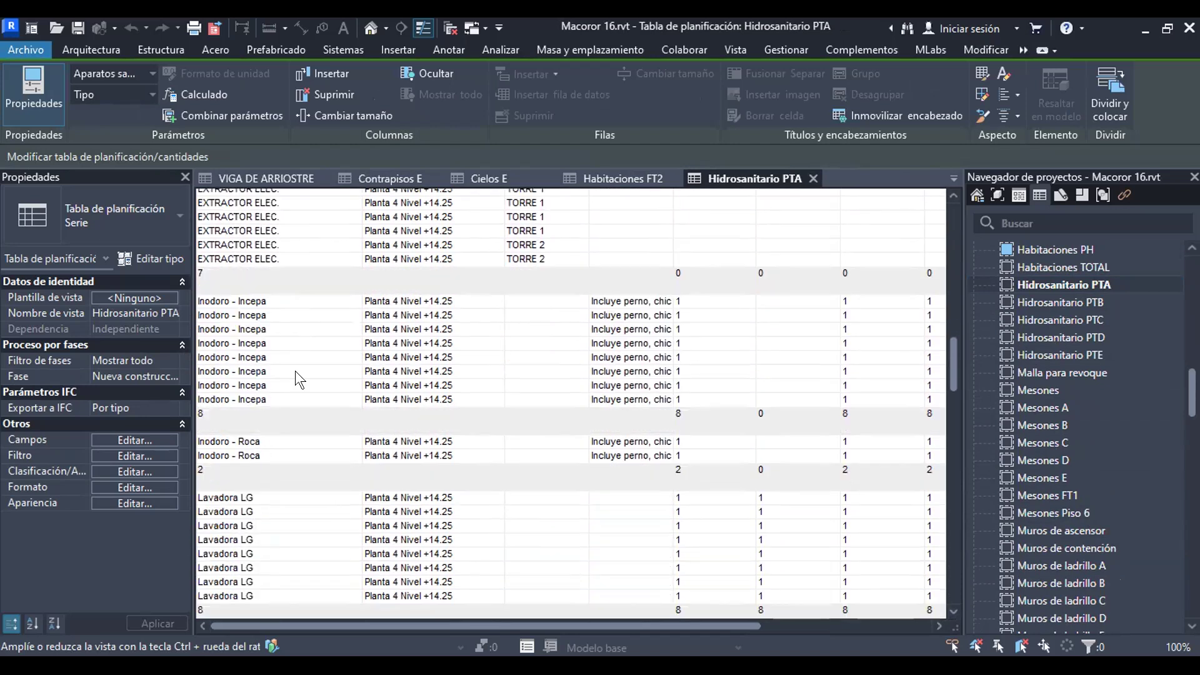
scroll(412, 384, down, 14)
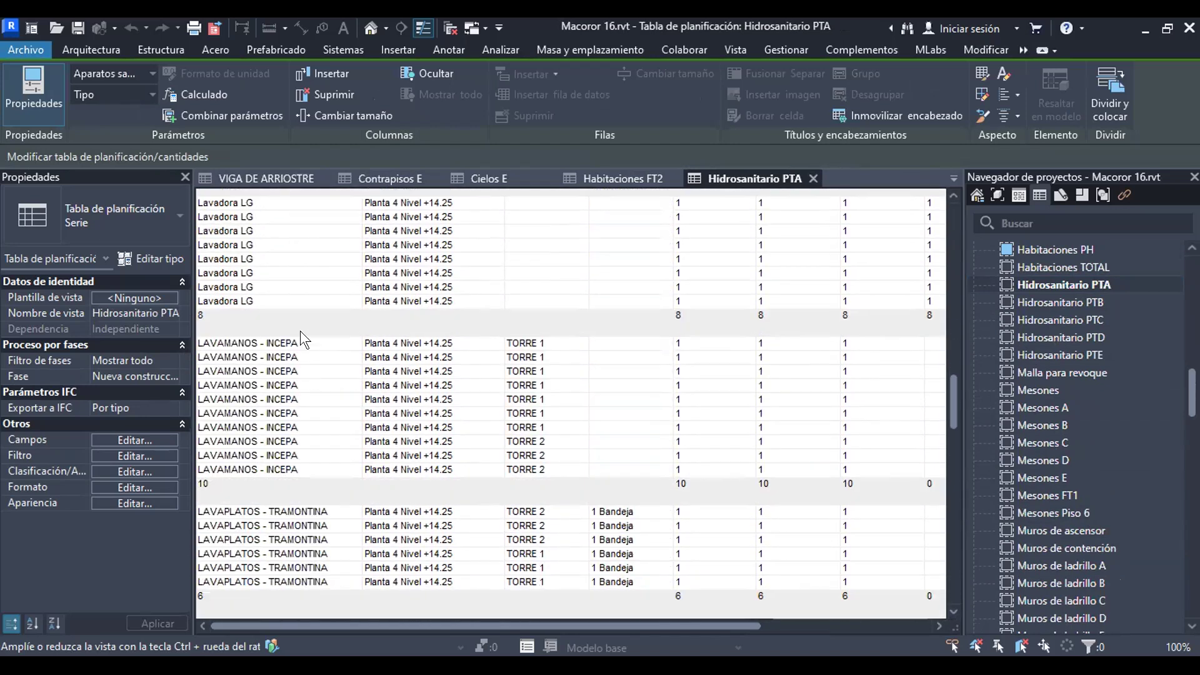
Examine the cold water, hot water and sanitary drain counts per fixture group in the Hidrosanitario PTA schedule
scroll(351, 359, up, 7)
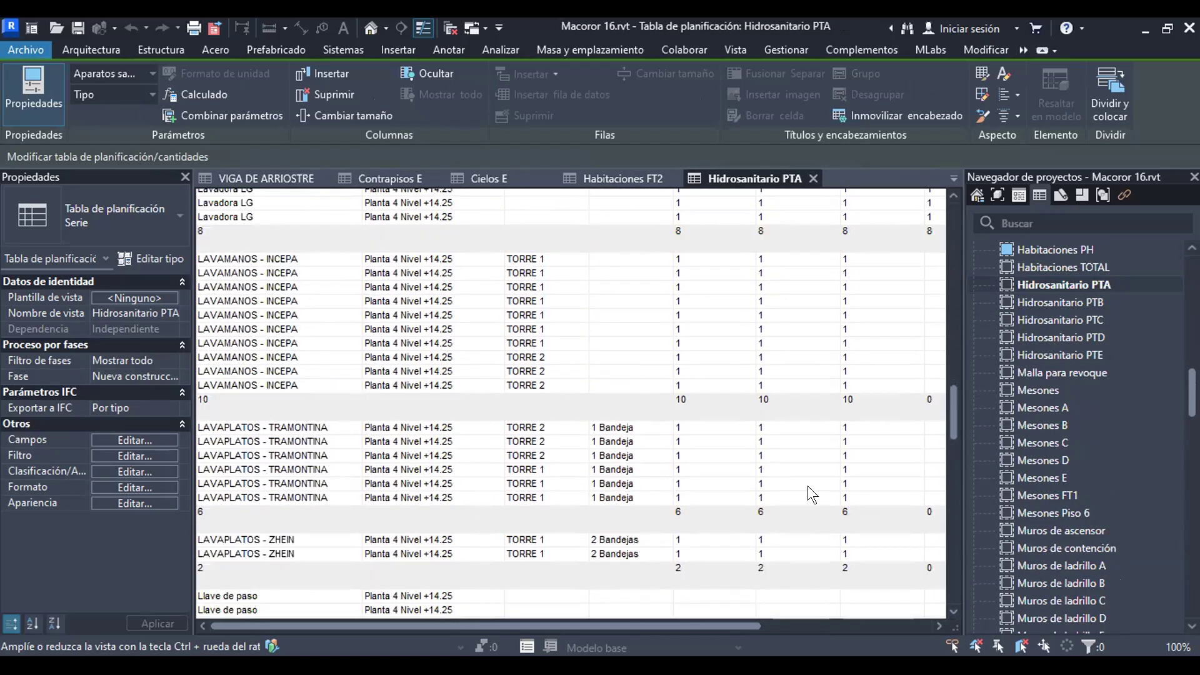
scroll(436, 414, up, 3)
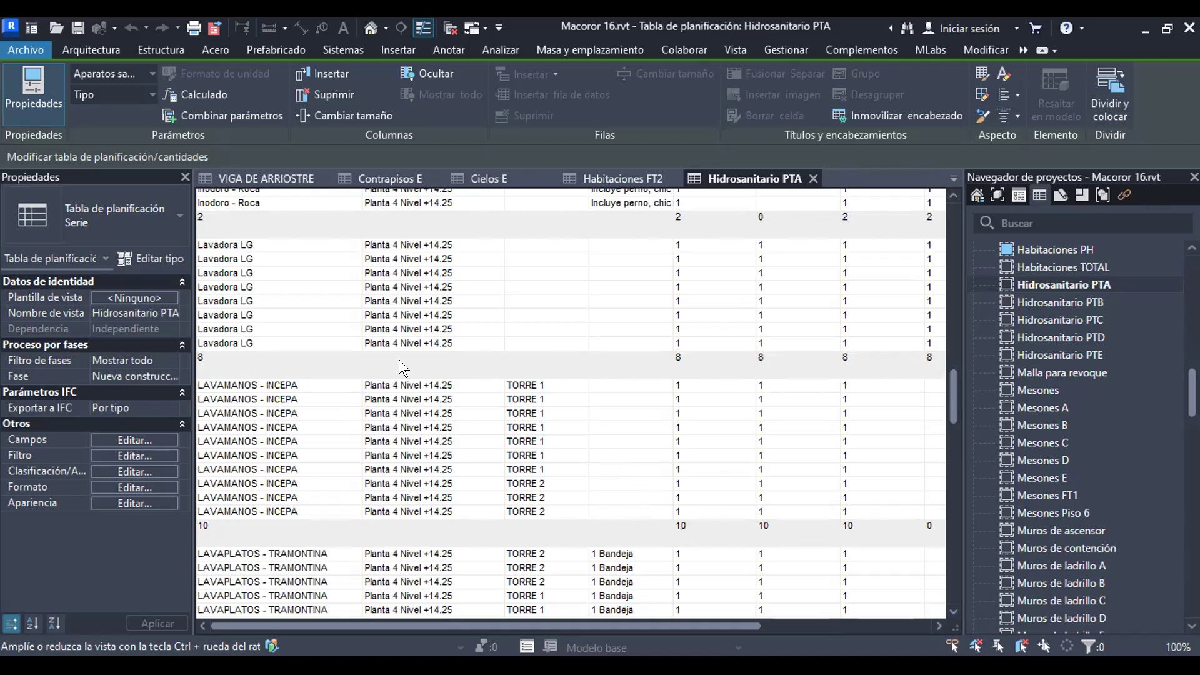
scroll(395, 357, up, 3)
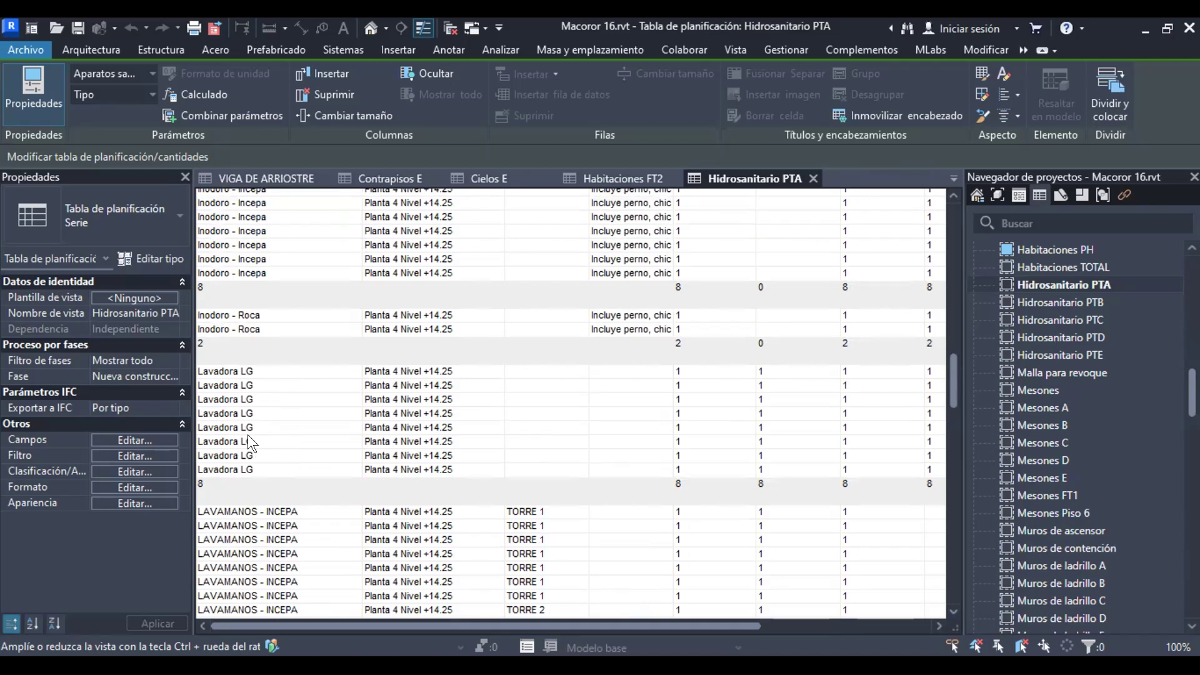
scroll(678, 481, up, 5)
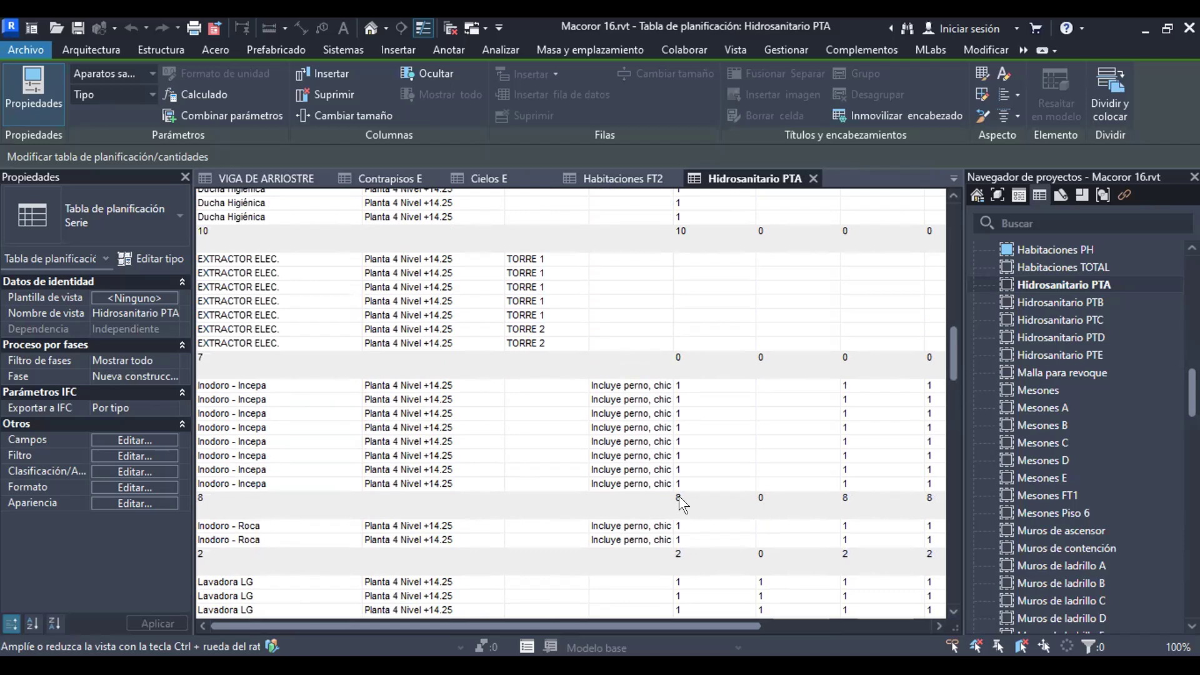
scroll(687, 487, up, 8)
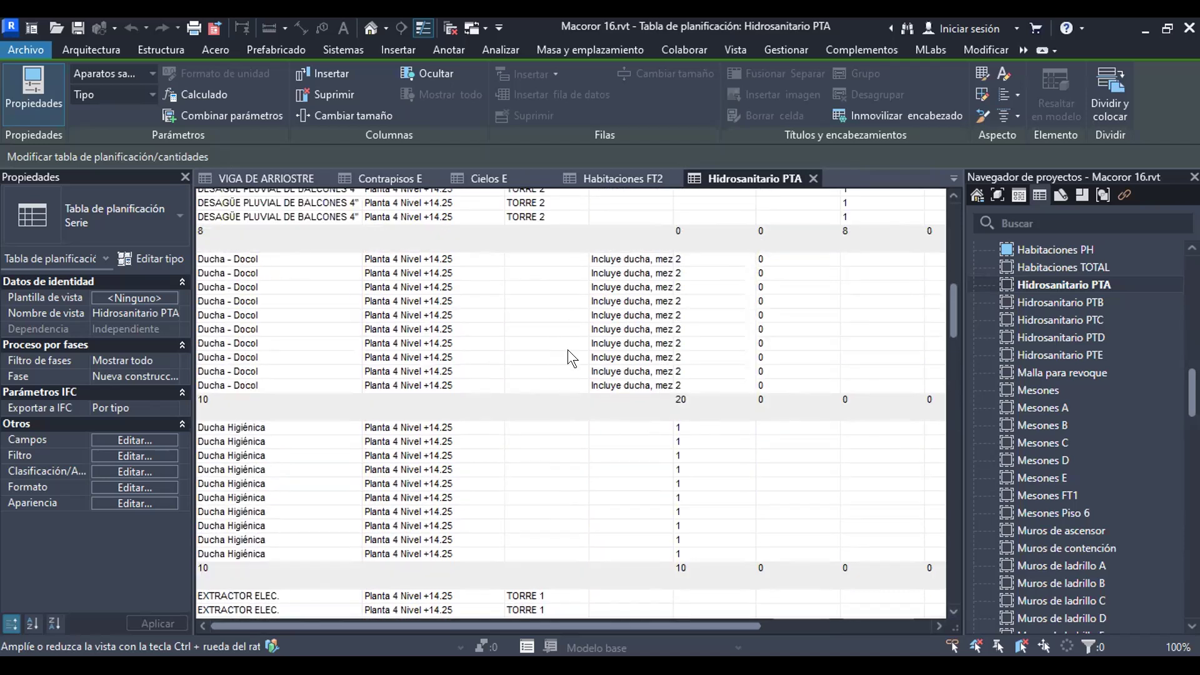
scroll(568, 350, up, 10)
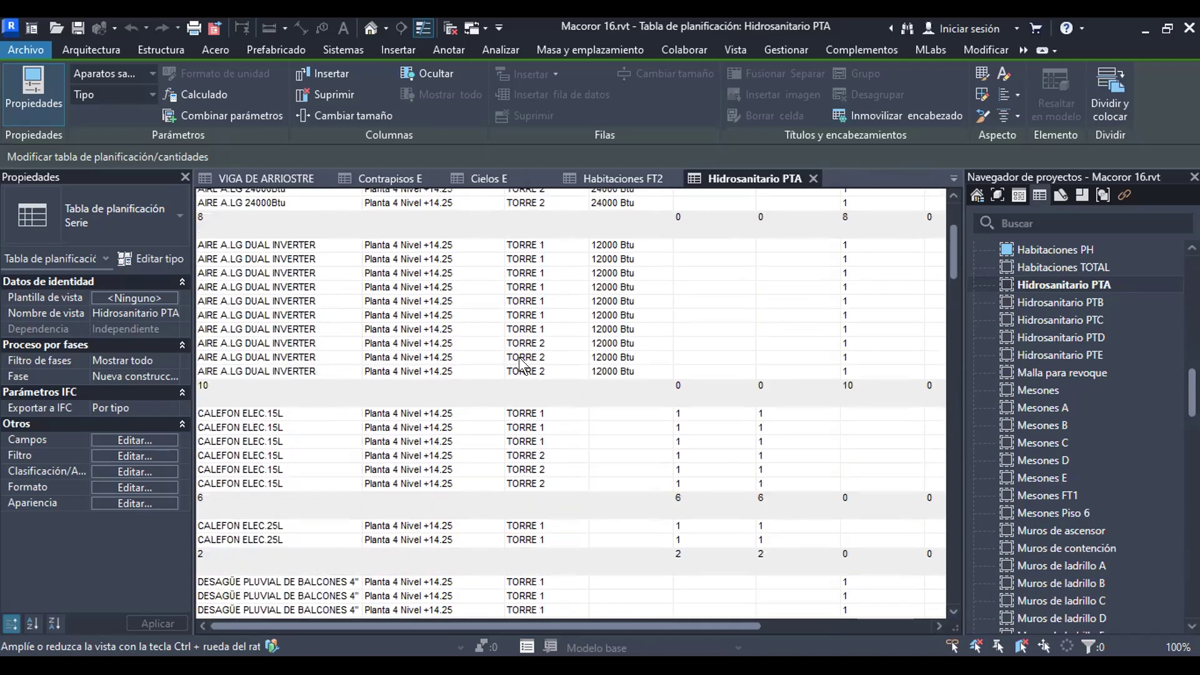
scroll(518, 358, up, 4)
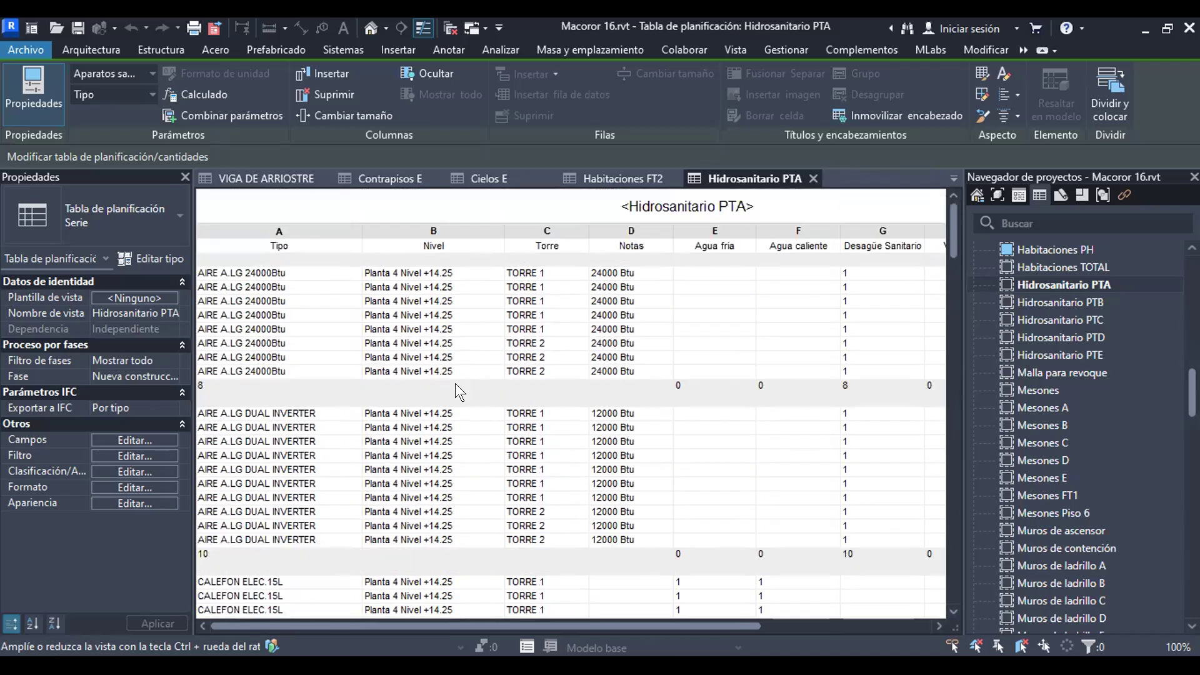
scroll(582, 400, down, 6)
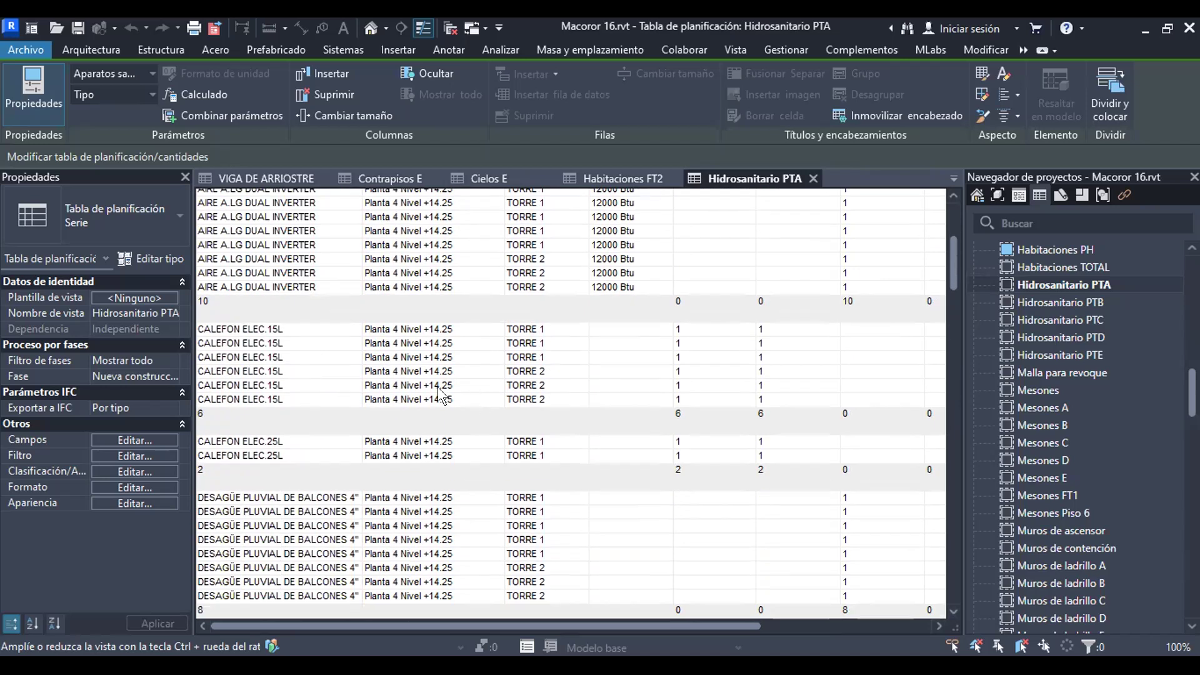
scroll(308, 361, up, 3)
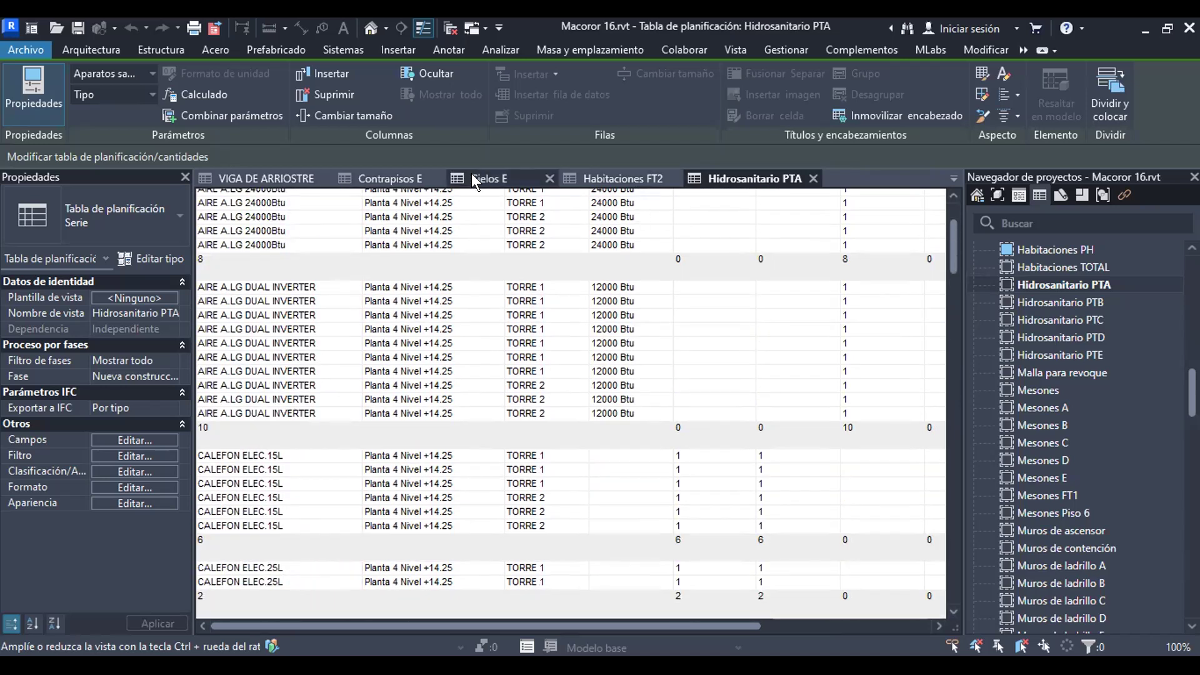
Switch back to the Cielos E schedule
click(483, 178)
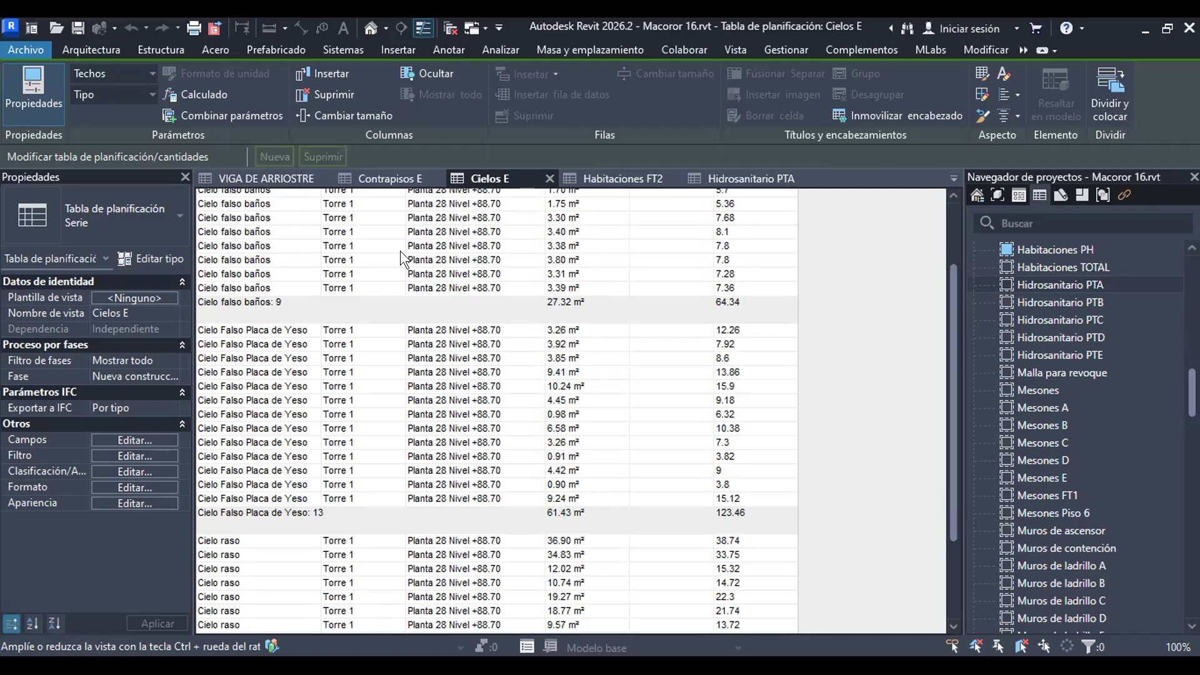
Open the {3D} Copia 1 view of the building model
scroll(1075, 346, up, 15)
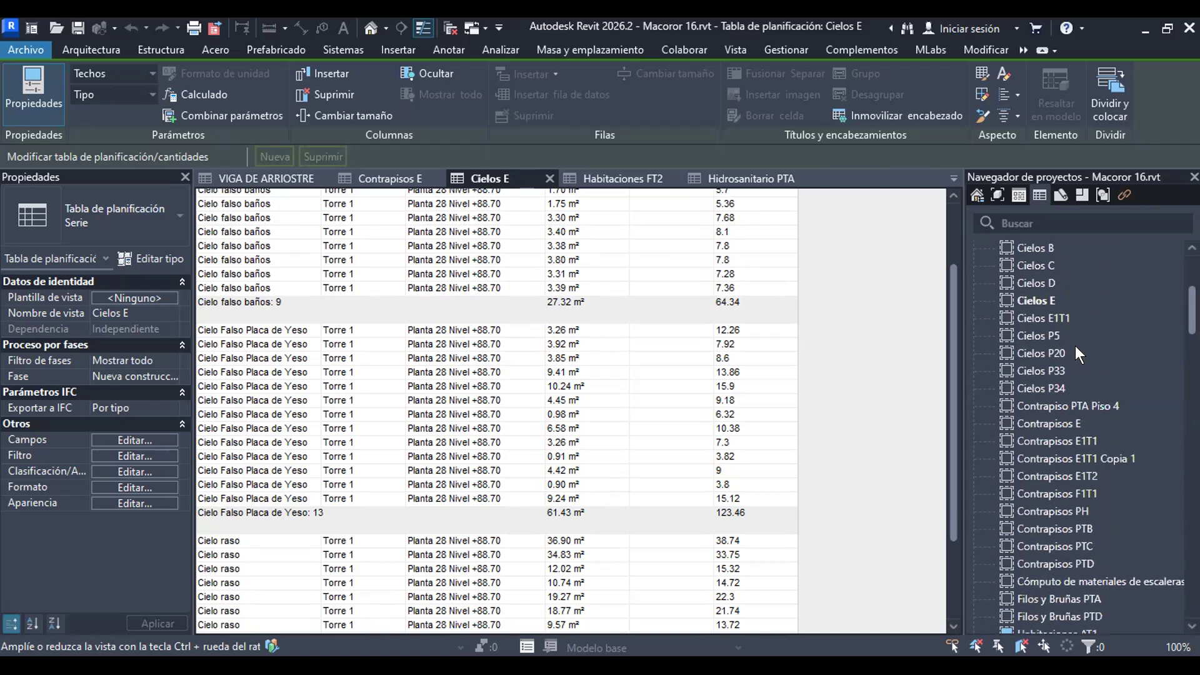
click(974, 194)
scroll(1084, 448, down, 10)
scroll(1045, 432, down, 15)
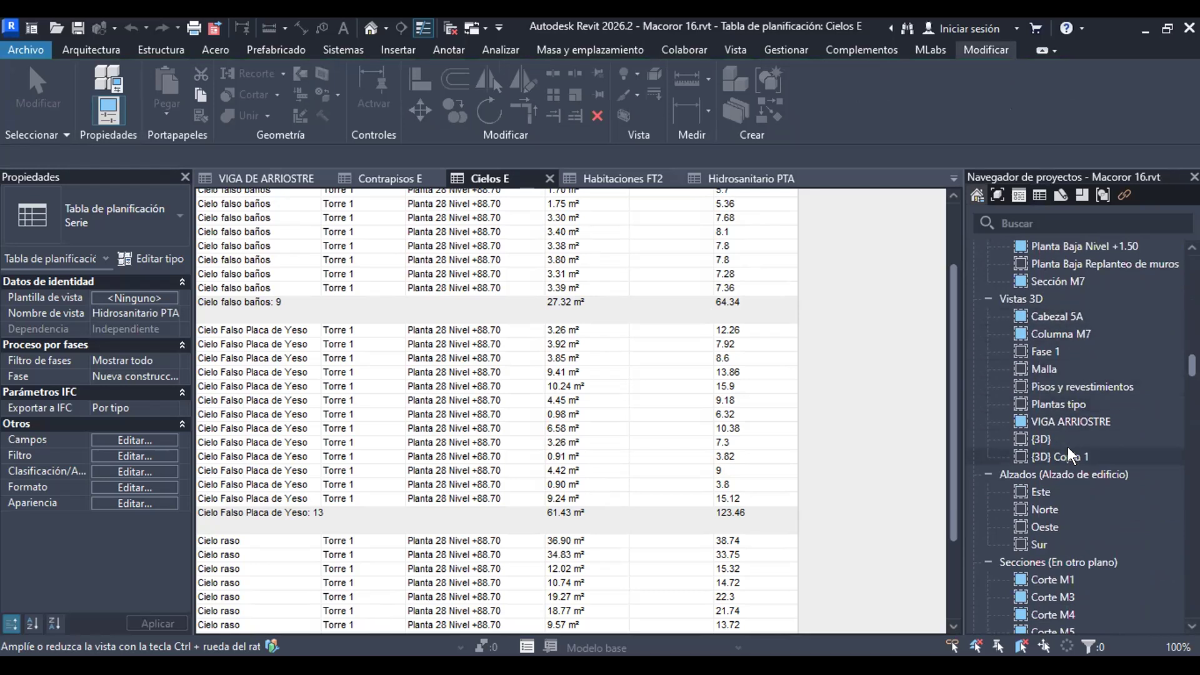
click(1069, 454)
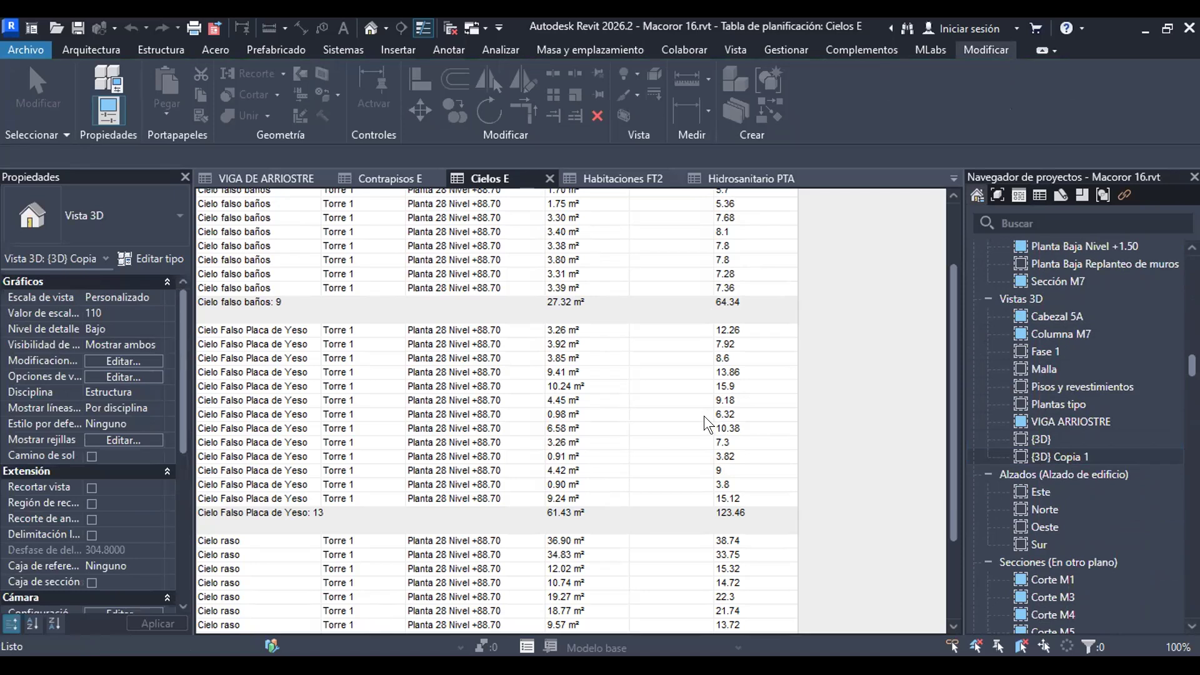
double_click(1060, 450)
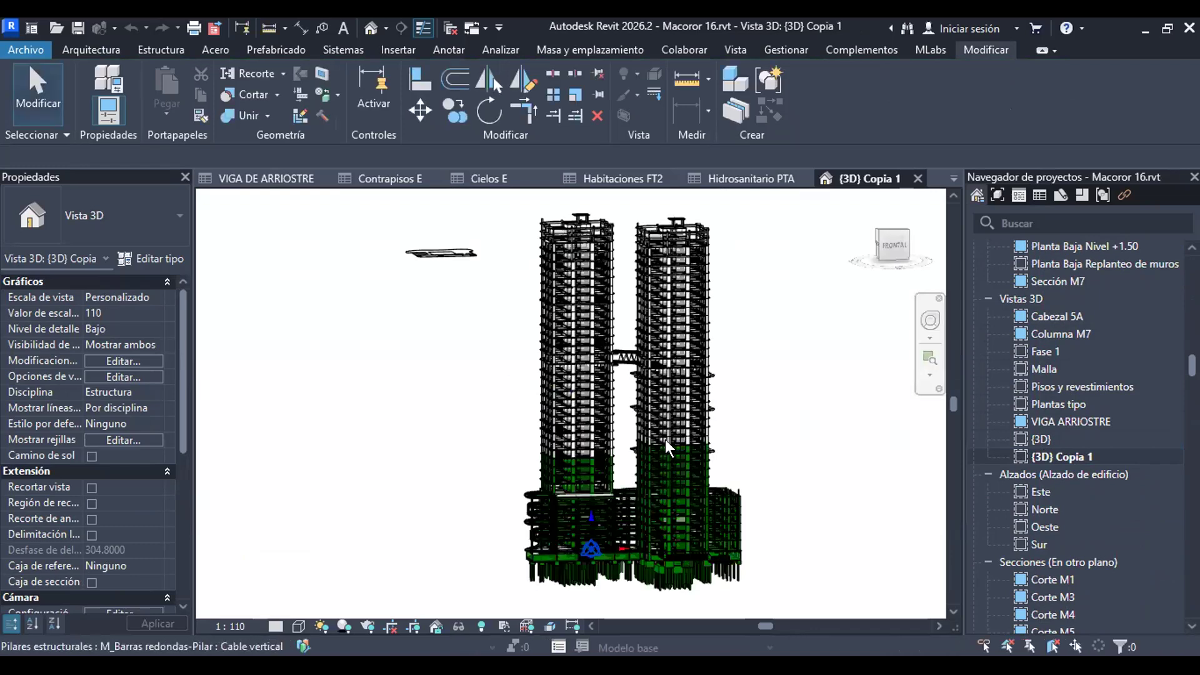
Examine the overall structure of the two towers, from the piles and green podium up to the roofs
scroll(665, 439, down, 2)
shift+middle_drag(689, 429, 705, 454)
scroll(552, 539, up, 5)
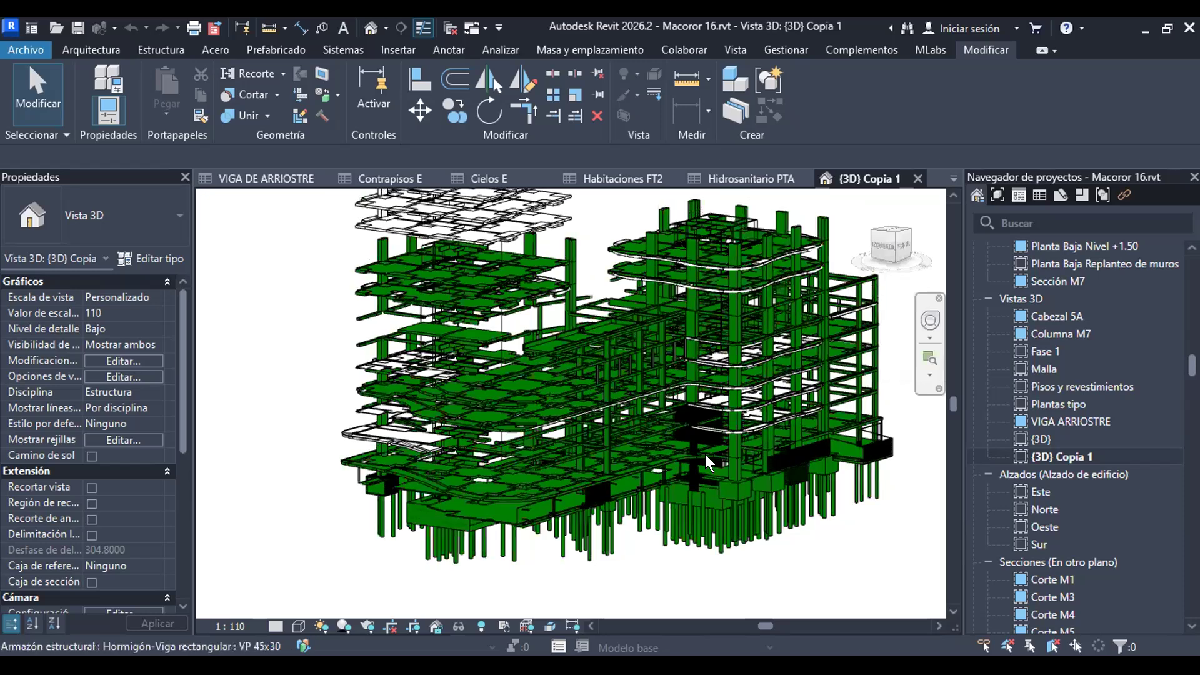
scroll(661, 453, down, 5)
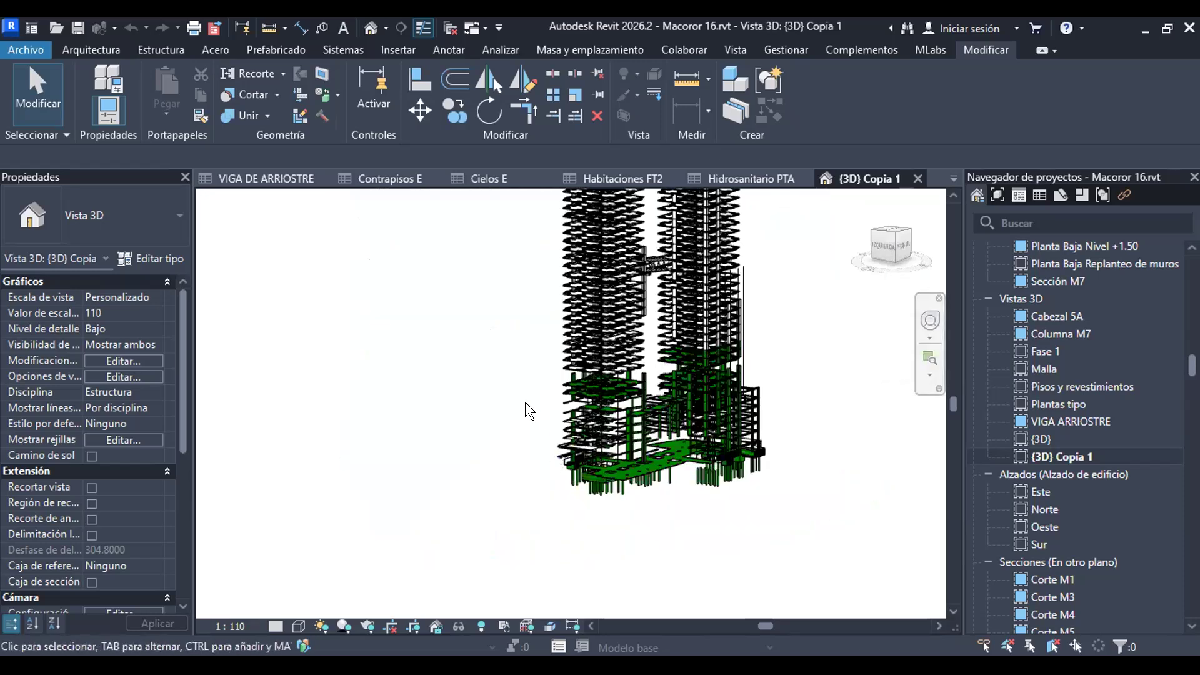
shift+middle_drag(513, 400, 566, 384)
scroll(566, 385, down, 3)
scroll(625, 227, up, 4)
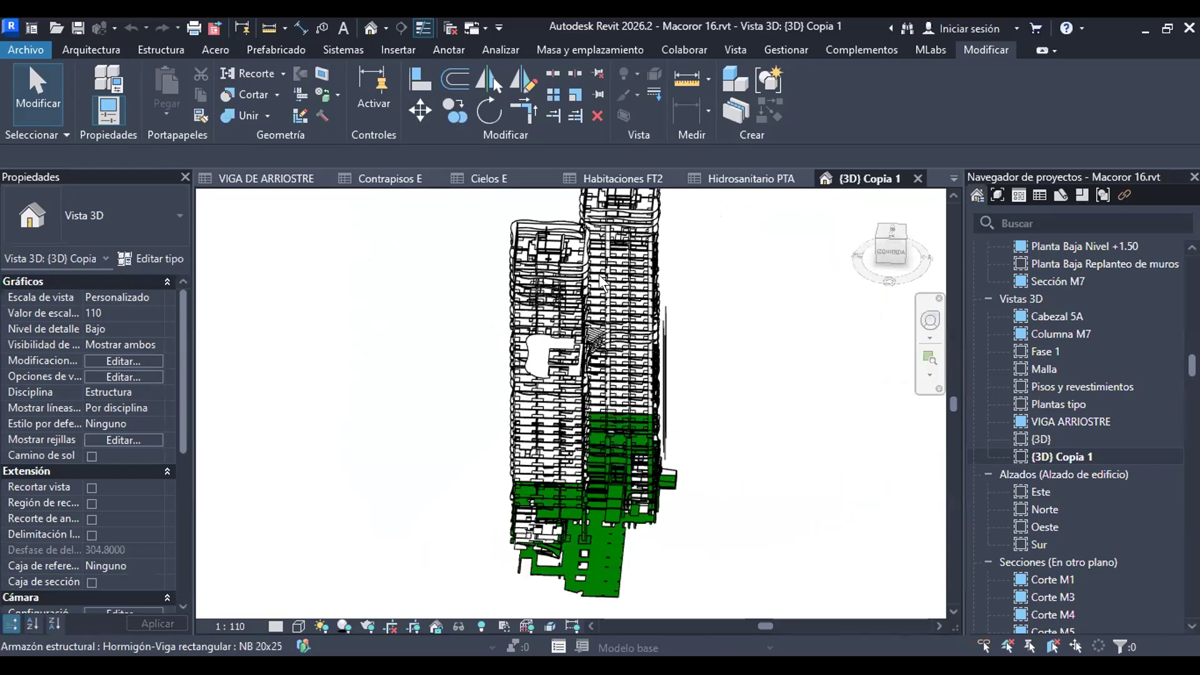
shift+middle_drag(598, 288, 630, 331)
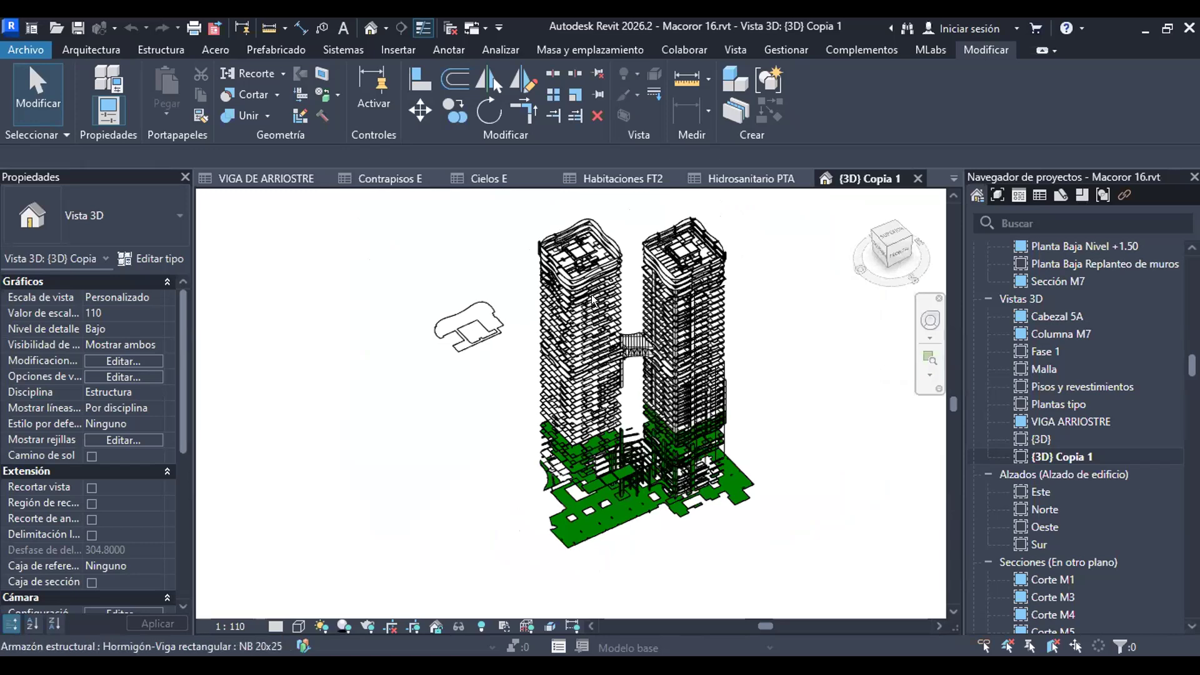
Examine the bridge connecting the two towers and the floor framing around it at close range
scroll(631, 337, up, 3)
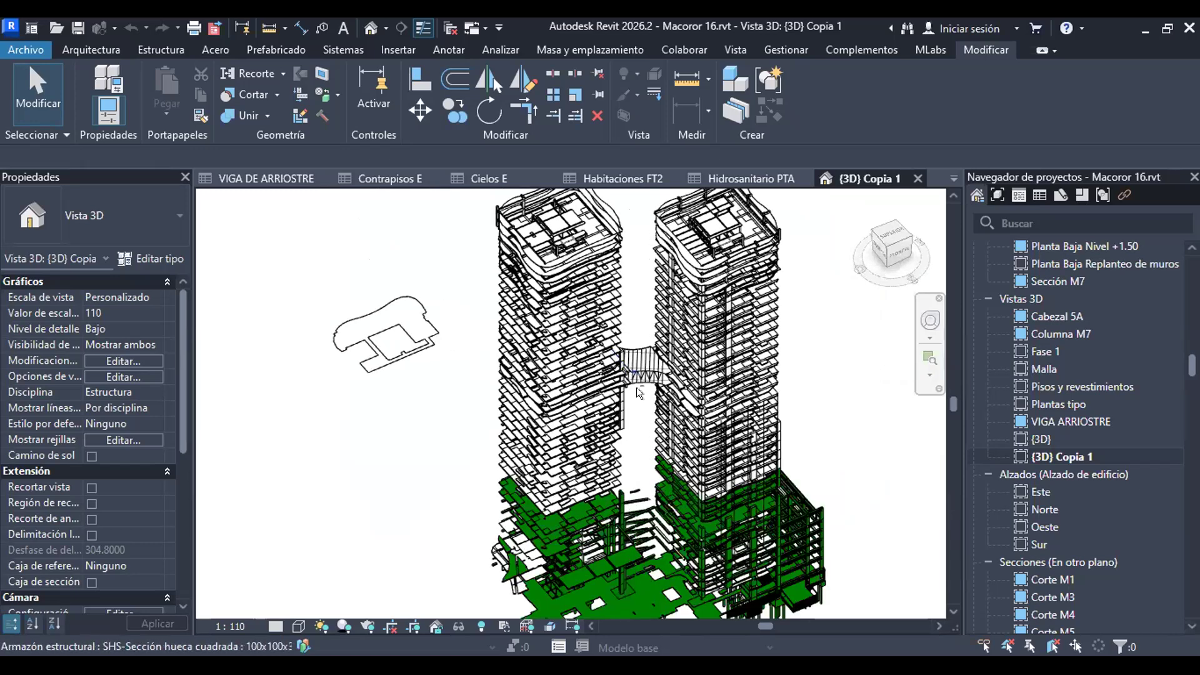
scroll(646, 365, up, 2)
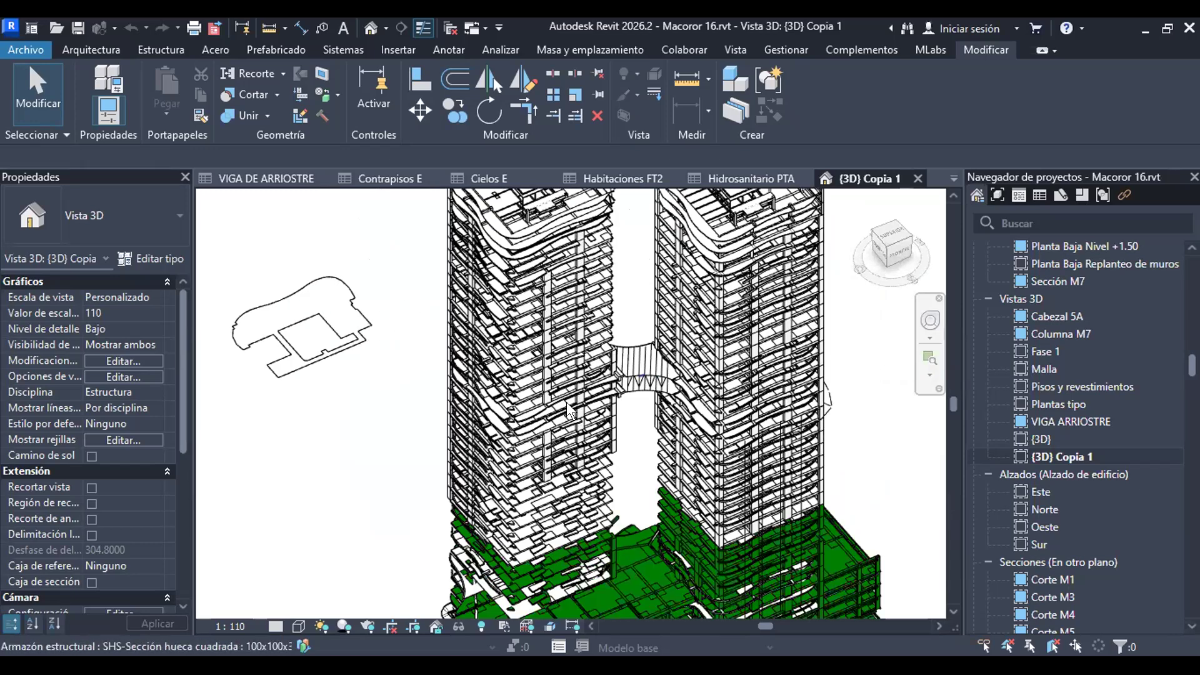
scroll(552, 444, down, 2)
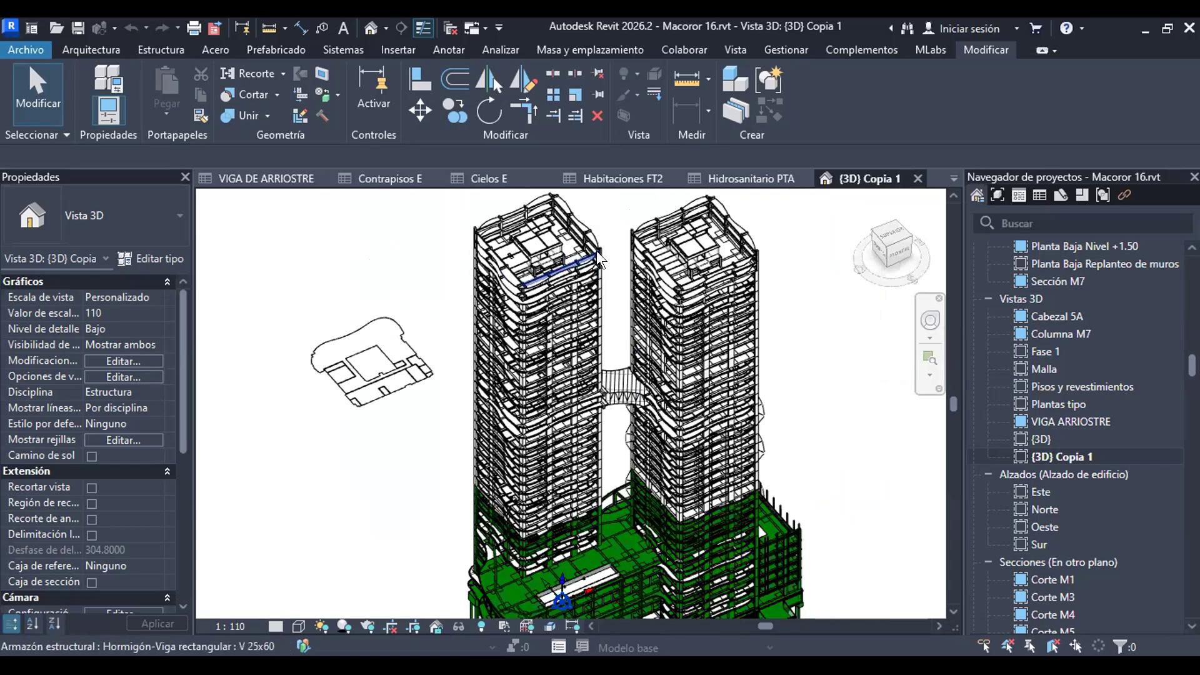
scroll(596, 249, up, 2)
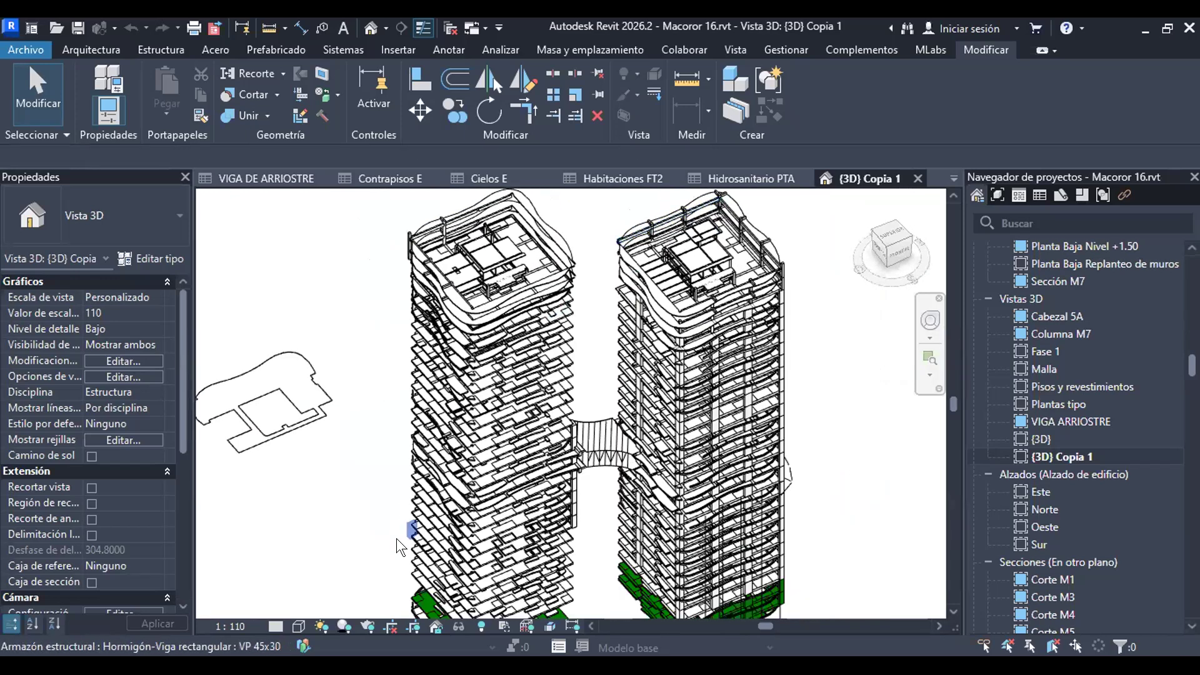
scroll(608, 461, up, 4)
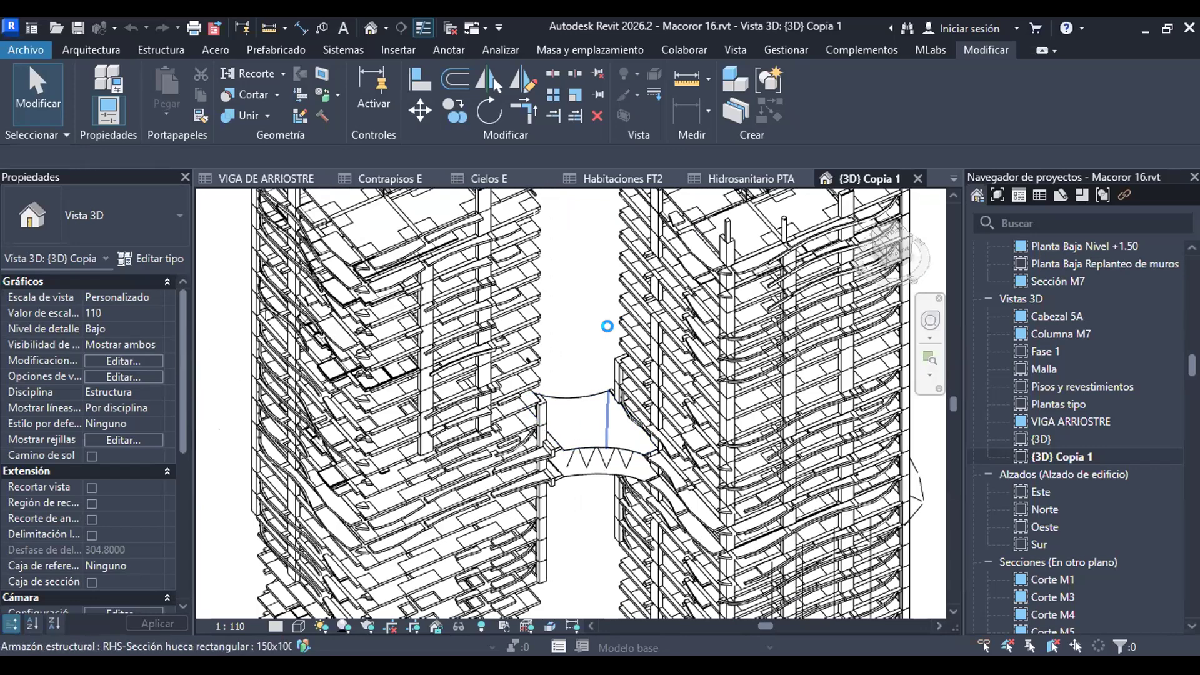
scroll(573, 342, down, 3)
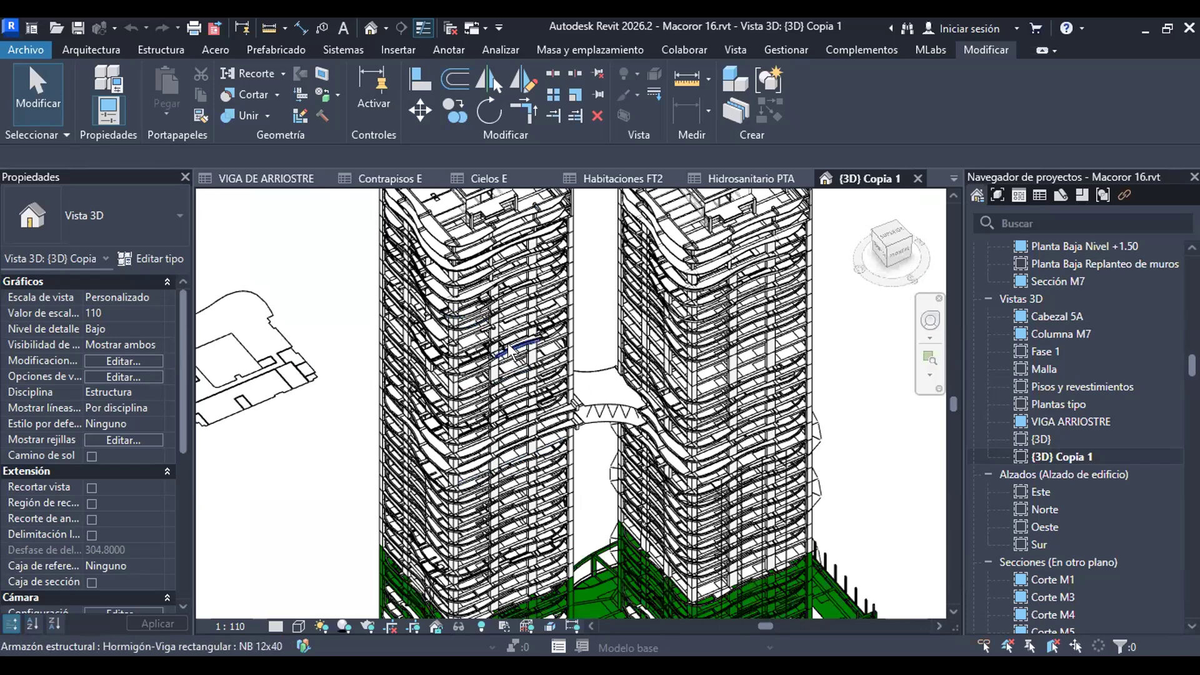
scroll(512, 350, down, 2)
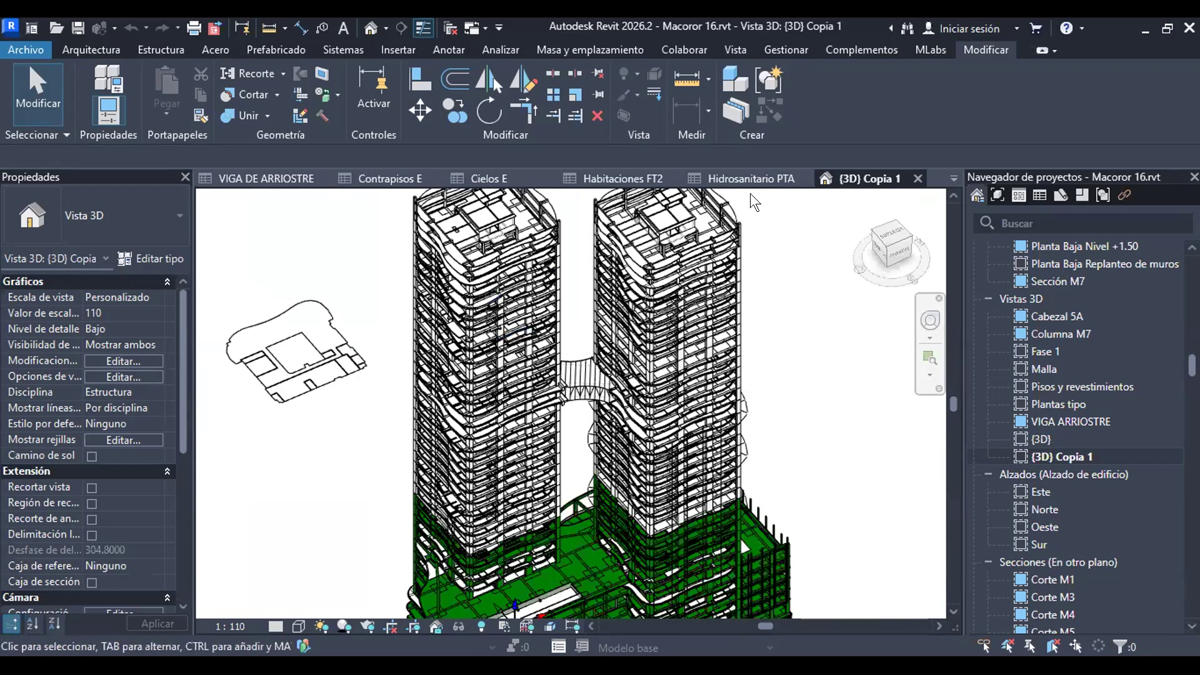
Check the Hidrosanitario PTA schedule briefly and return to the {3D} Copia 1 view of the towers
click(736, 180)
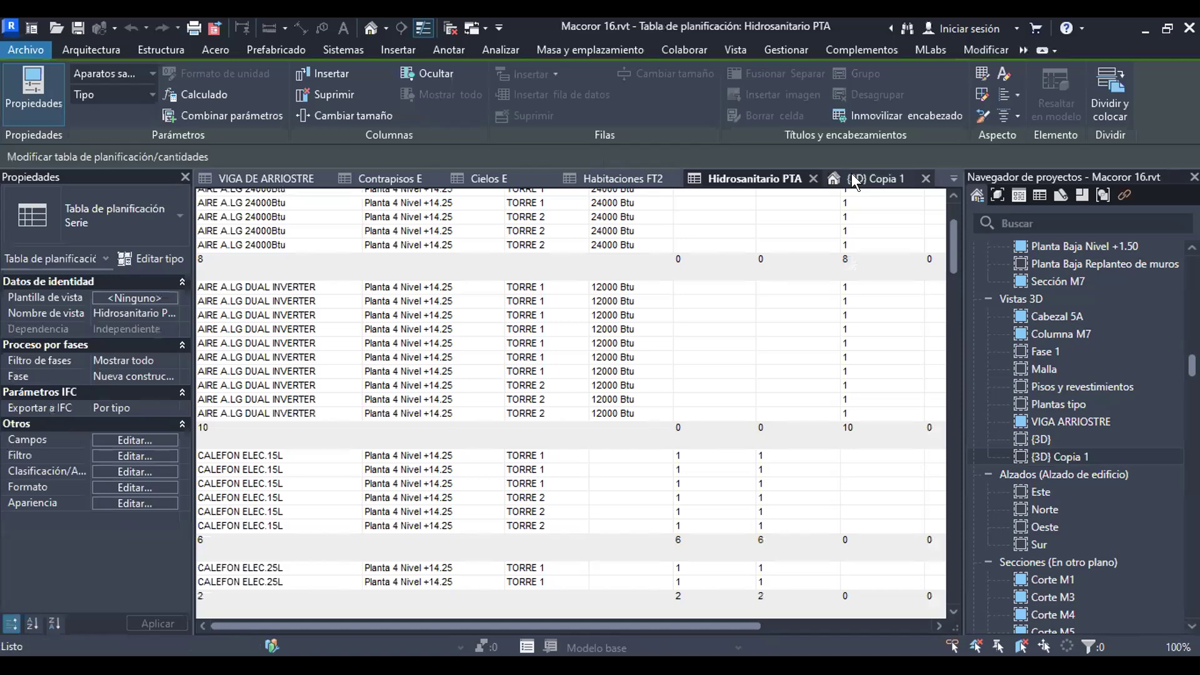
click(852, 176)
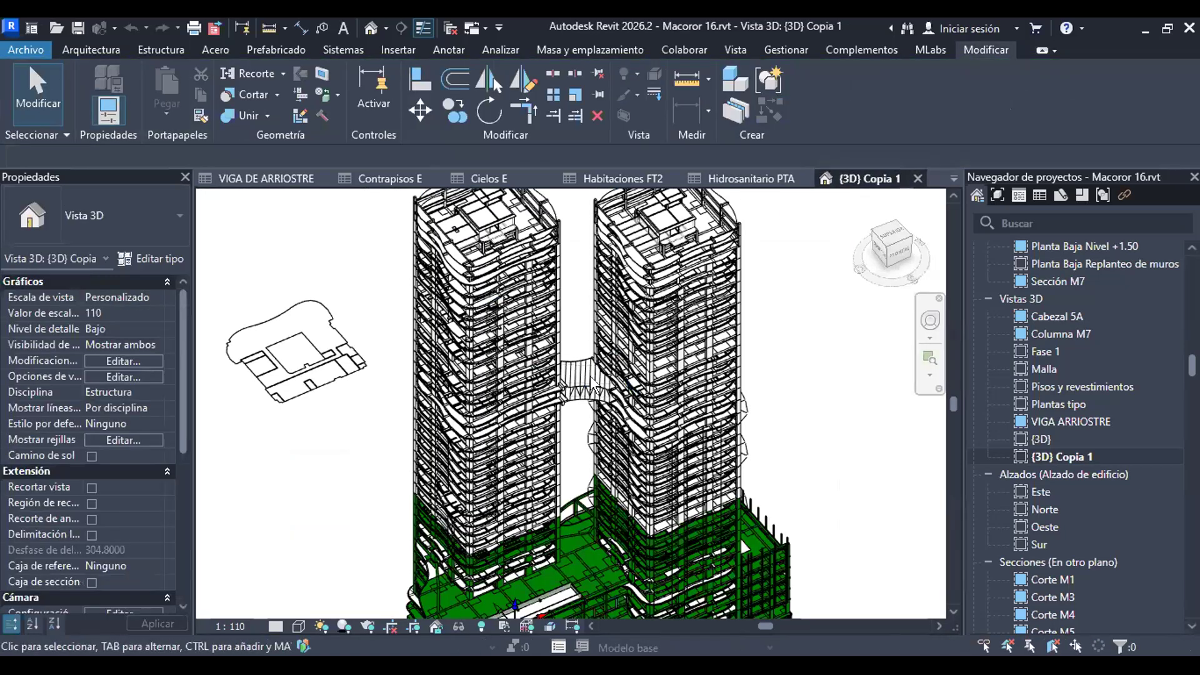
scroll(583, 398, down, 2)
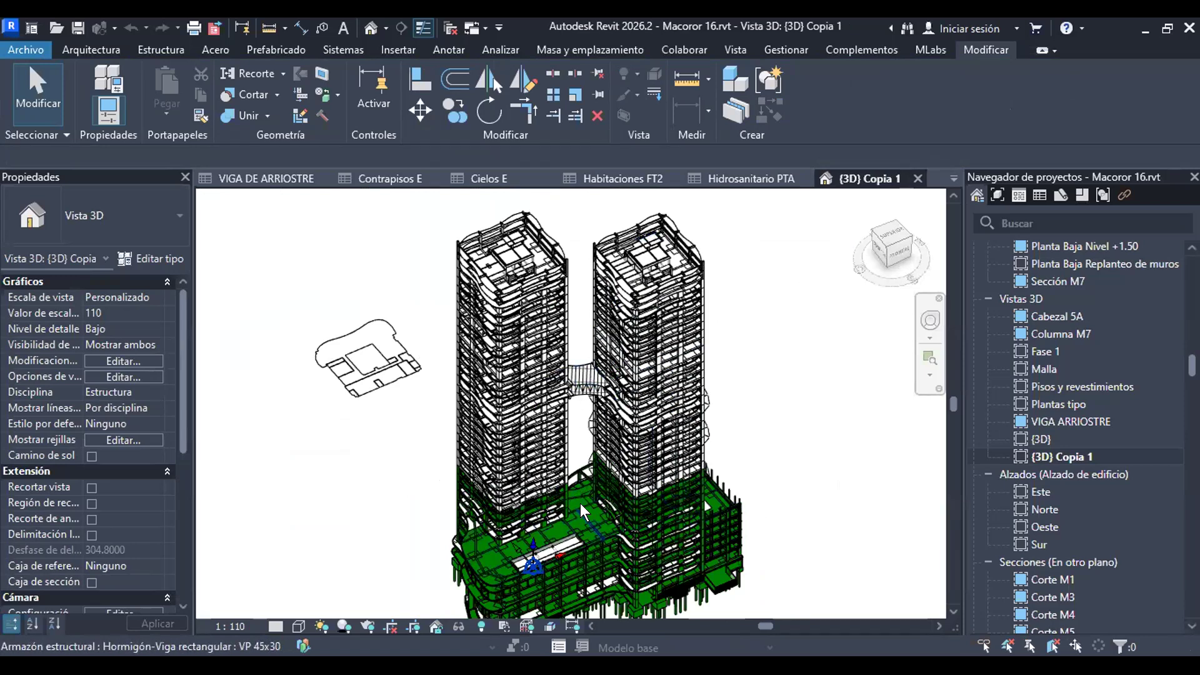
Select a curved NB 20x25 concrete beam on the facade edge of the tower beside the bridge
scroll(567, 511, up, 2)
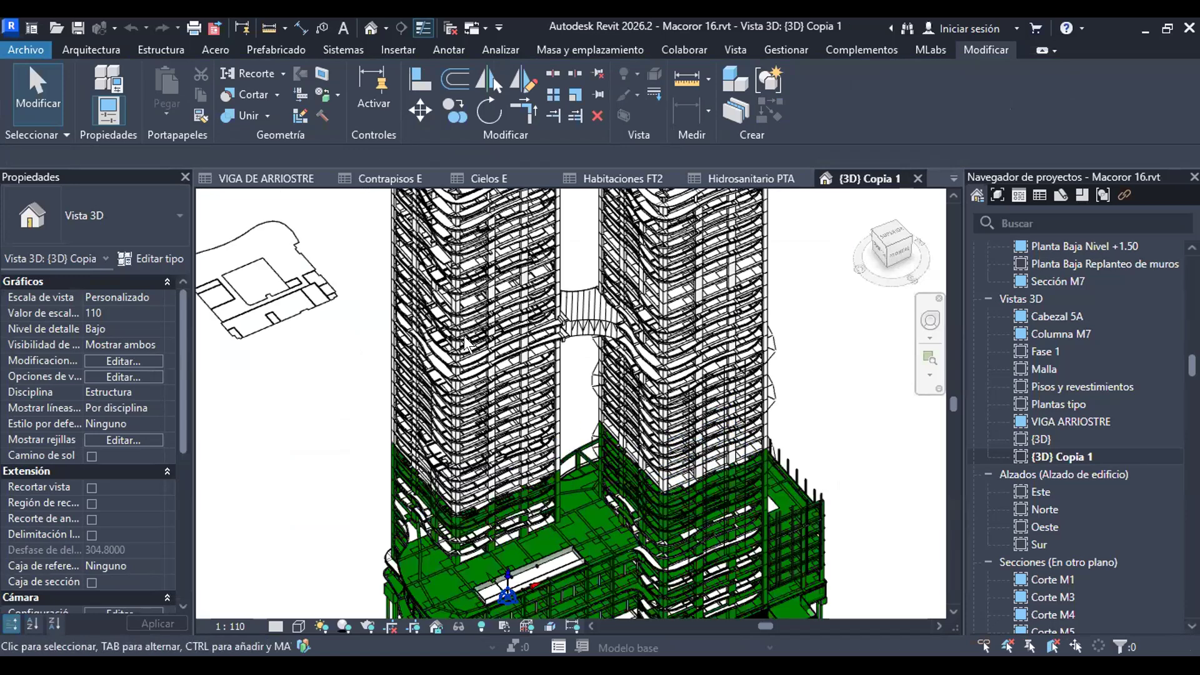
scroll(464, 345, up, 2)
scroll(459, 340, up, 4)
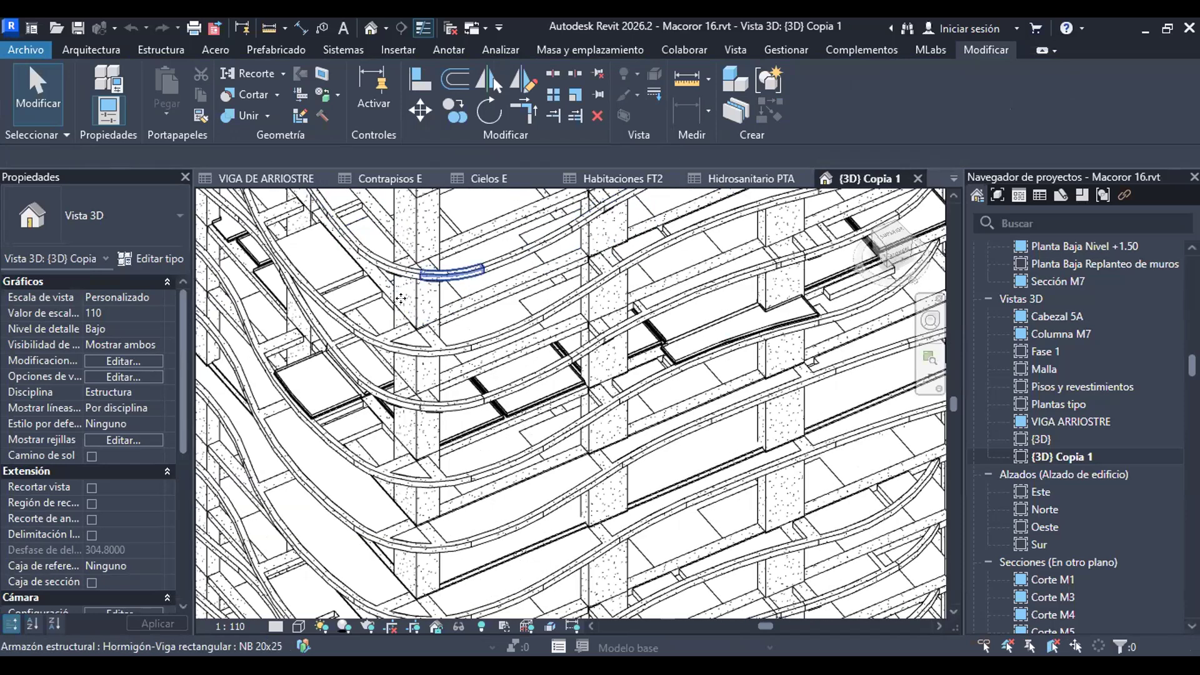
click(437, 273)
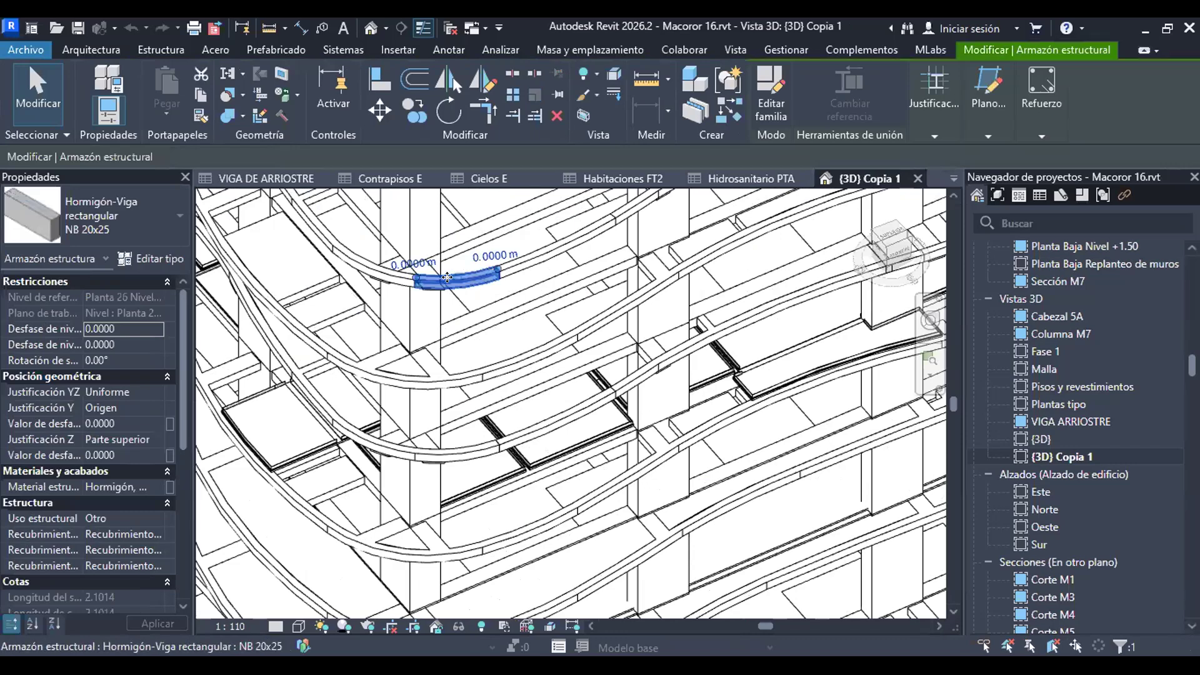
Examine the repeated floors of both towers around the selected beam, from the bridge area out to the whole model
scroll(466, 286, down, 4)
scroll(462, 319, down, 2)
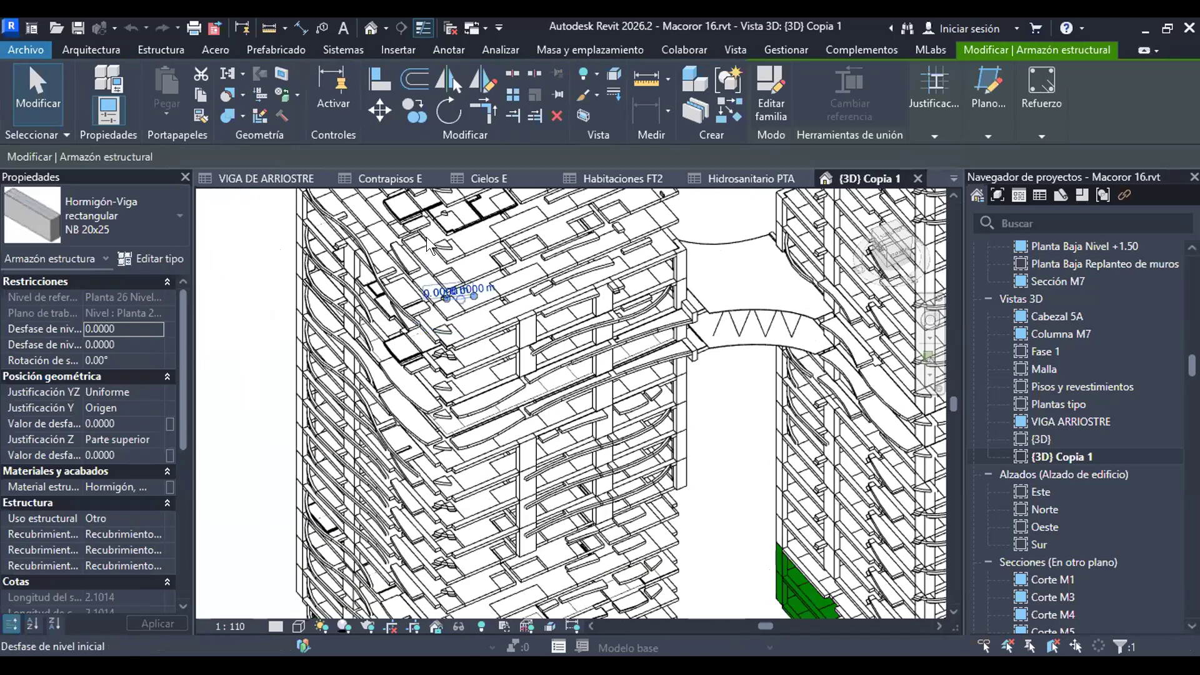
scroll(428, 279, down, 4)
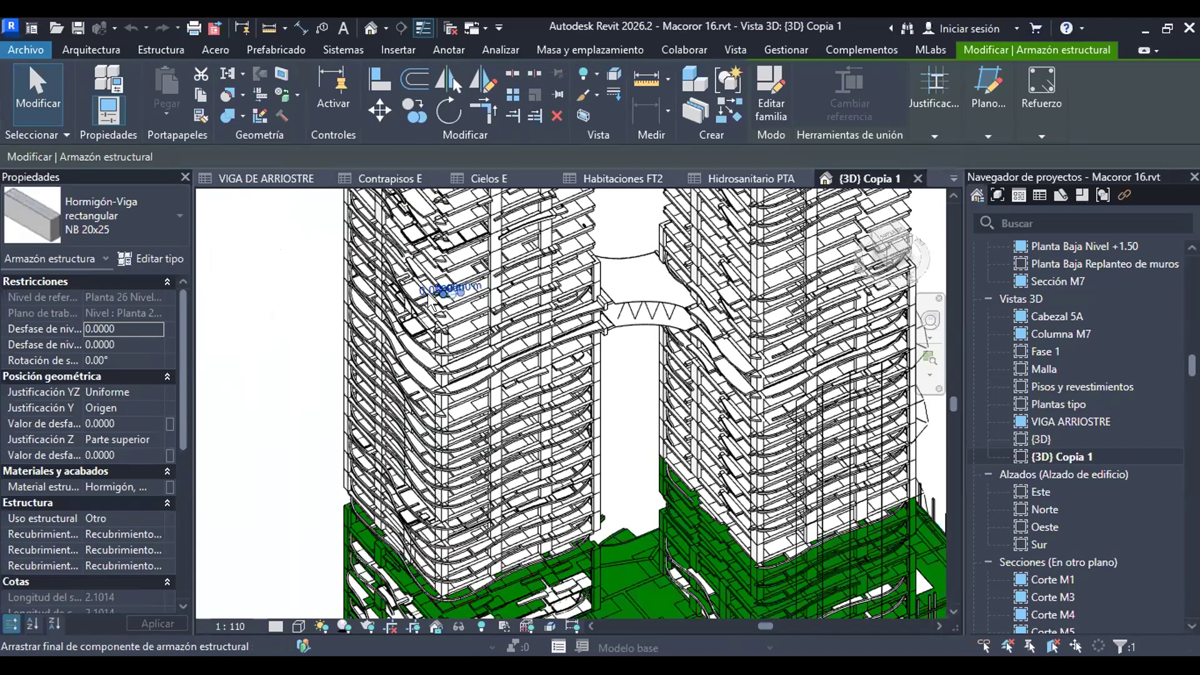
scroll(513, 244, up, 1)
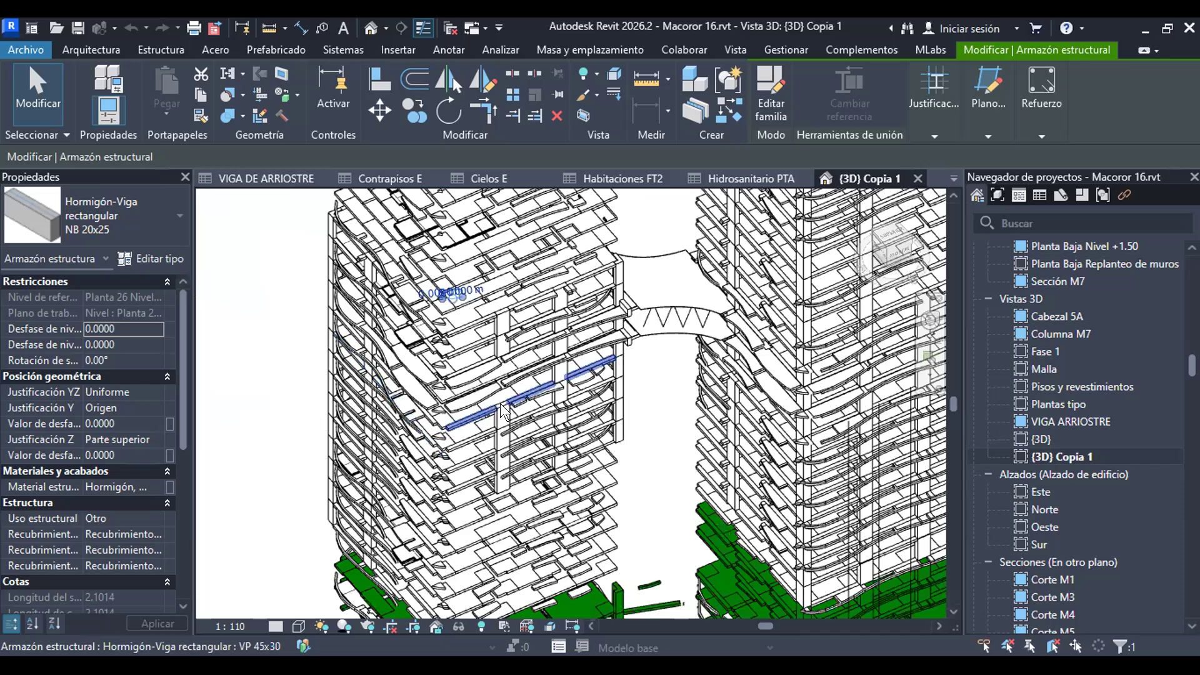
scroll(515, 388, up, 1)
scroll(514, 385, down, 2)
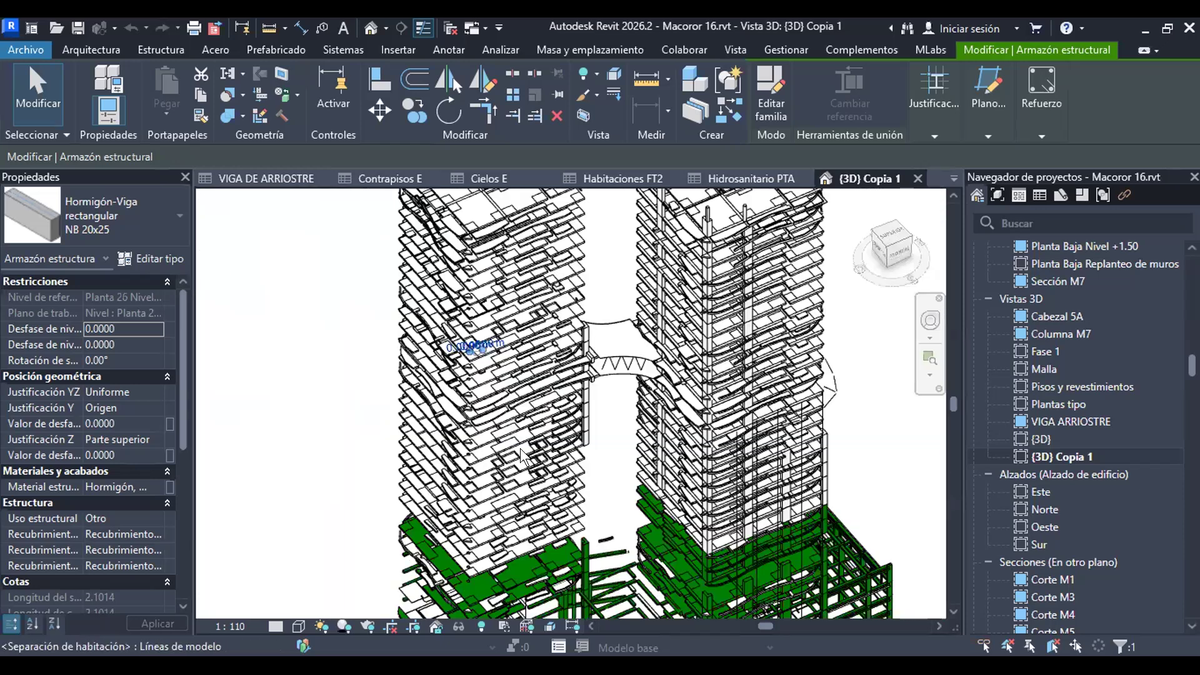
scroll(532, 378, up, 1)
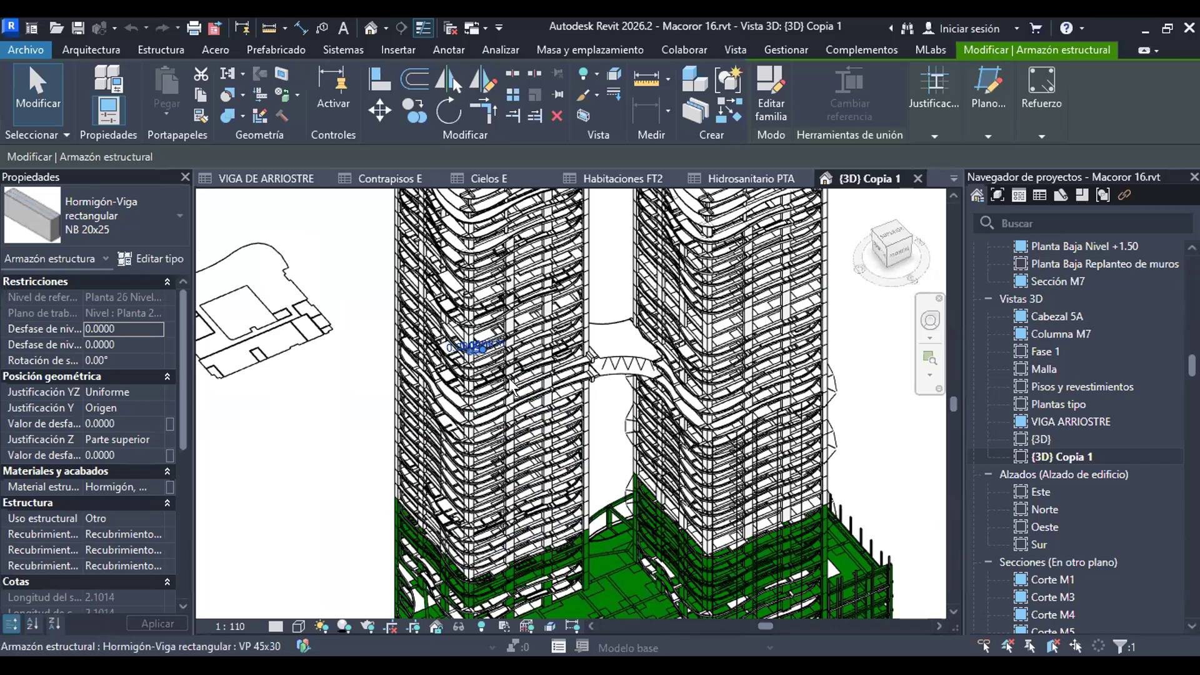
scroll(510, 383, down, 5)
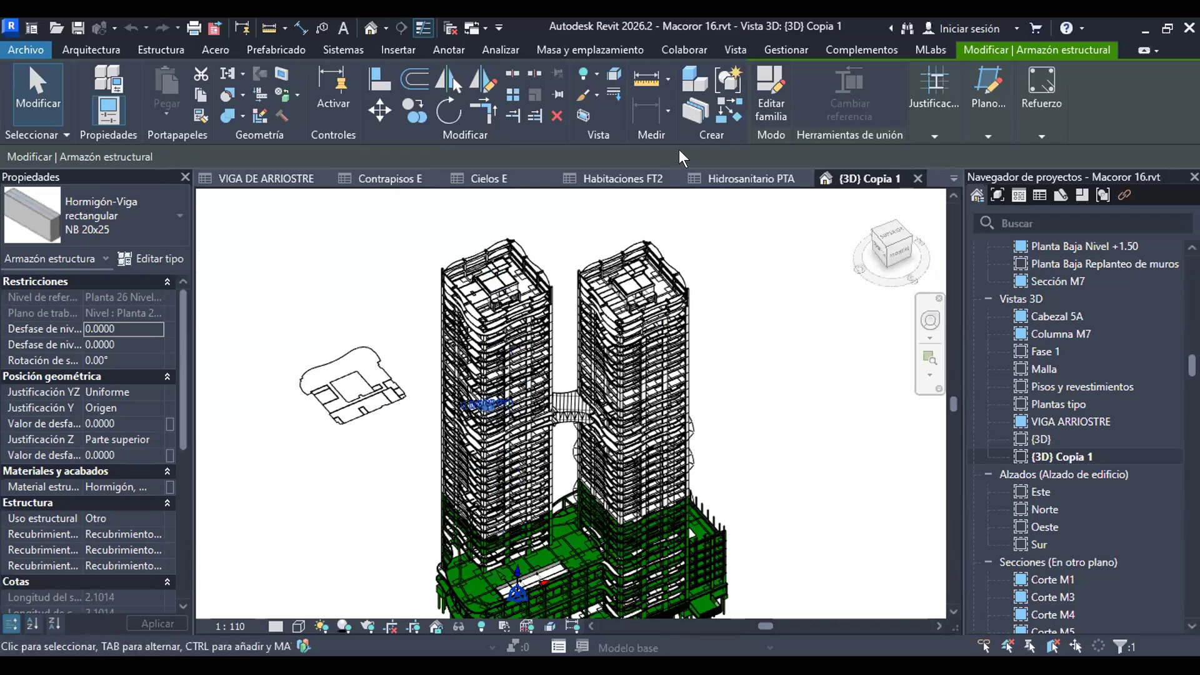
scroll(584, 366, down, 2)
shift+middle_drag(661, 389, 632, 327)
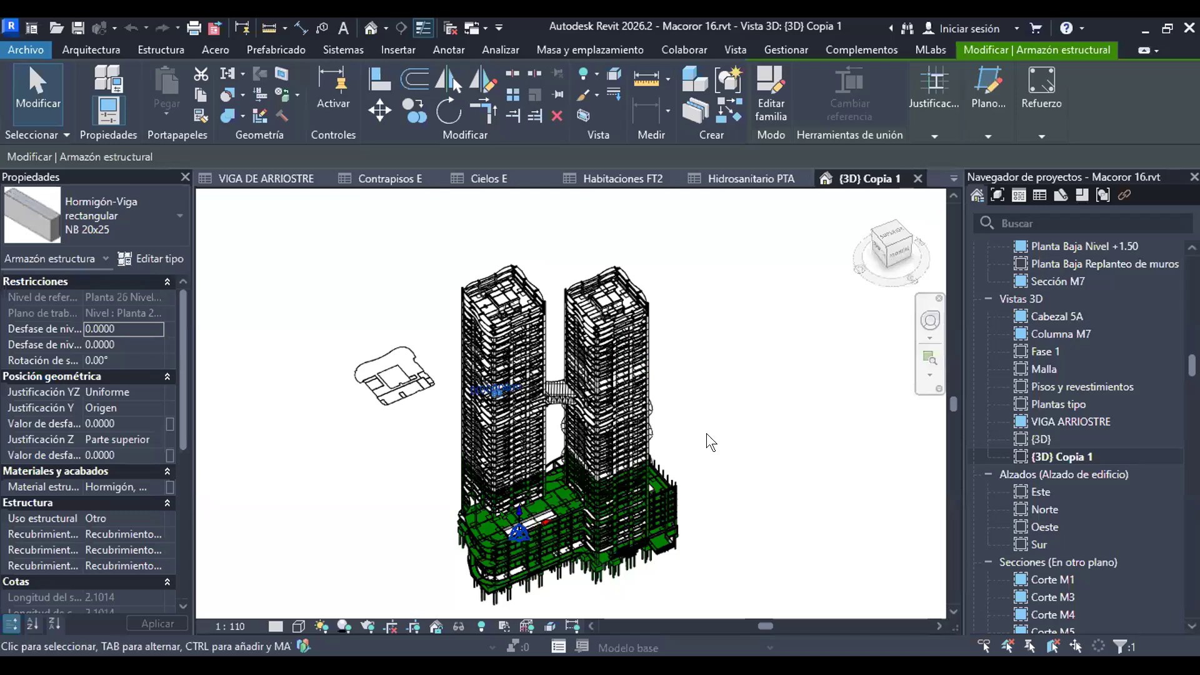